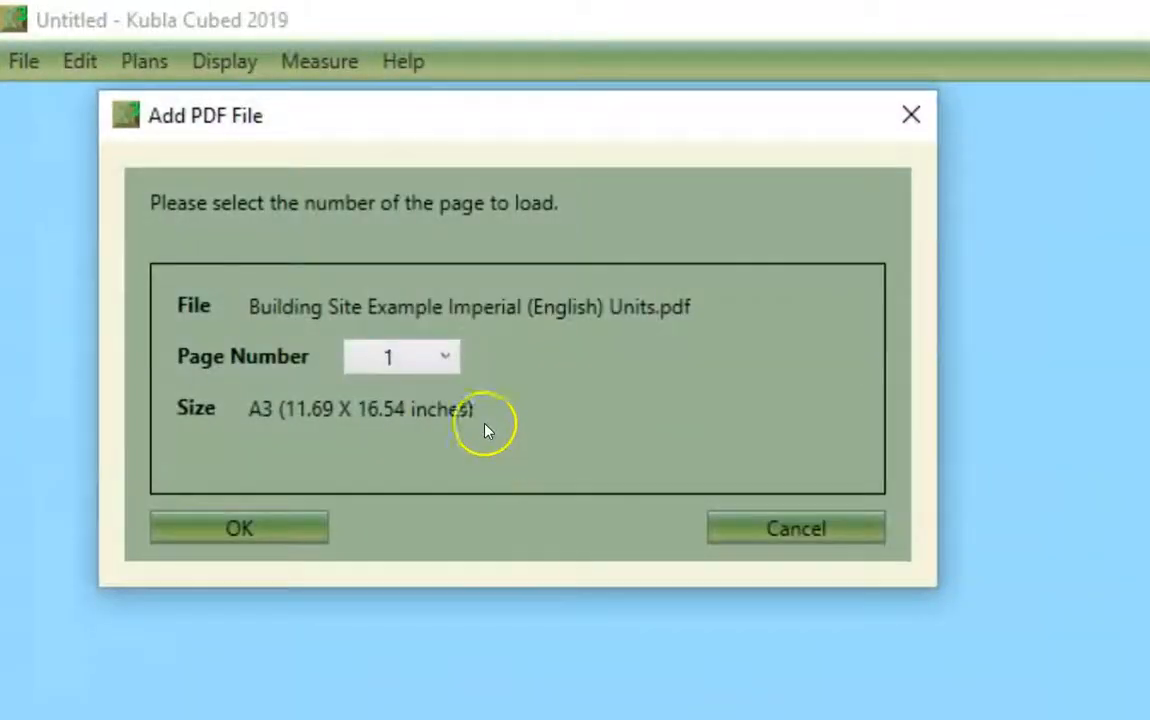
Step: Load page 1 of Building Site Example Imperial (English) Units.pdf as the site plan
{"action": "left_click", "coordinate": [443, 351]}
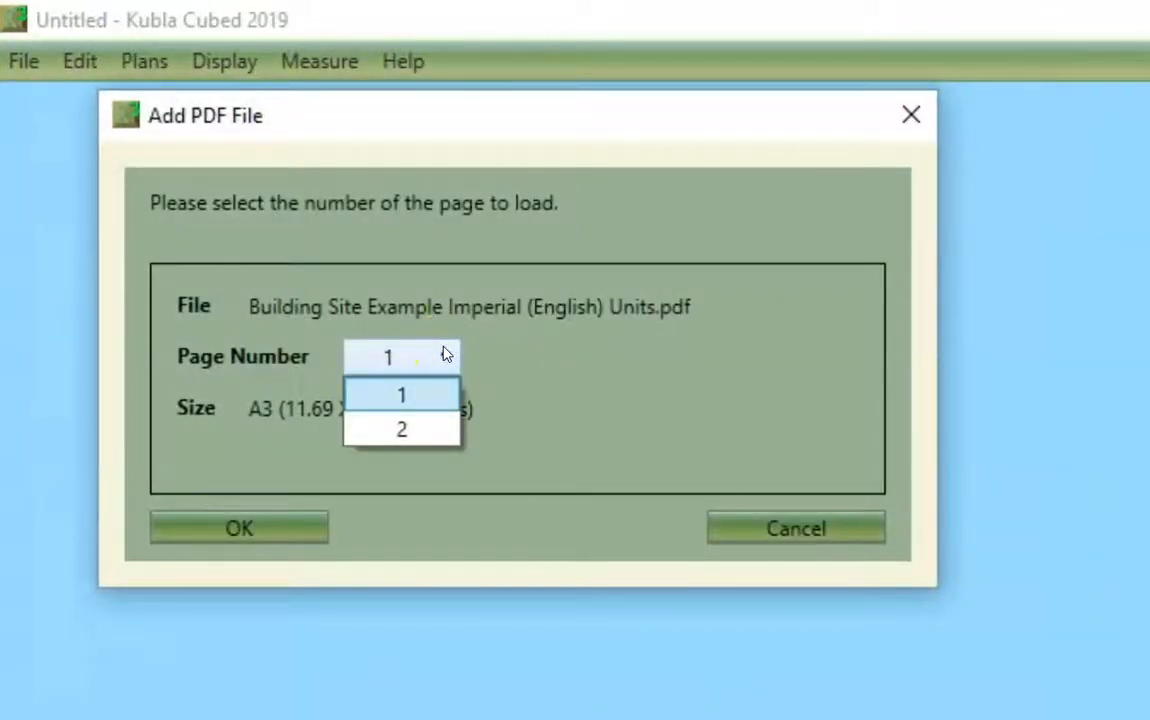
{"action": "left_click", "coordinate": [441, 350]}
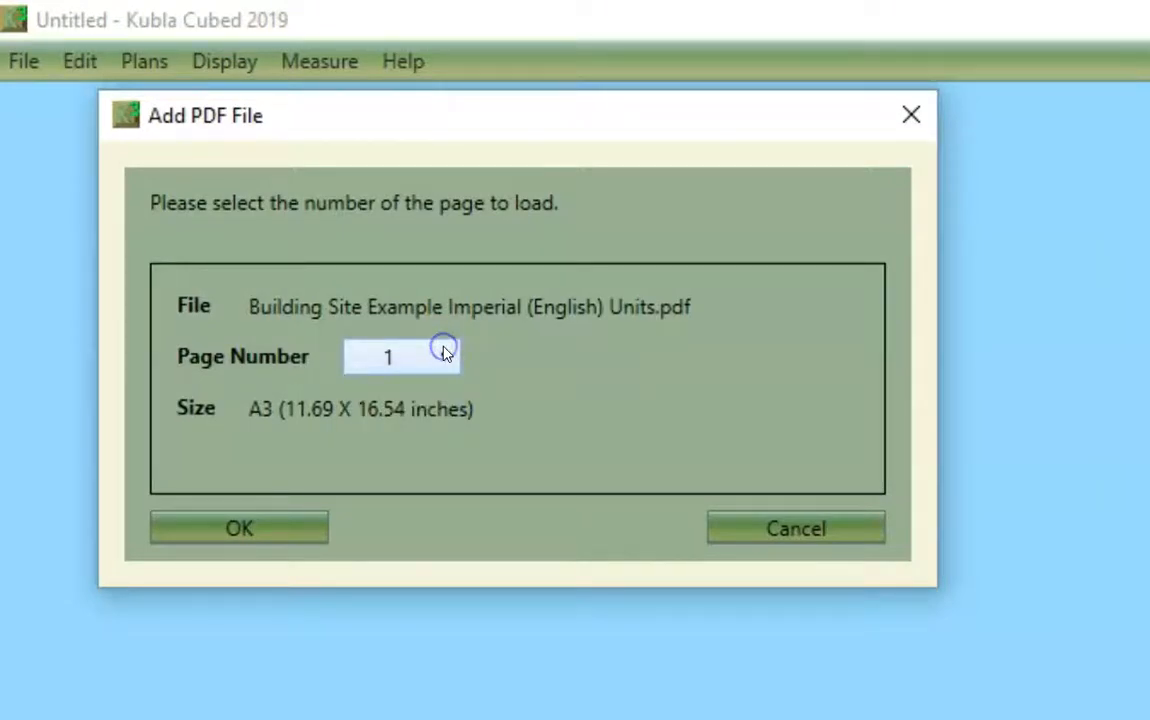
{"action": "left_click", "coordinate": [239, 529]}
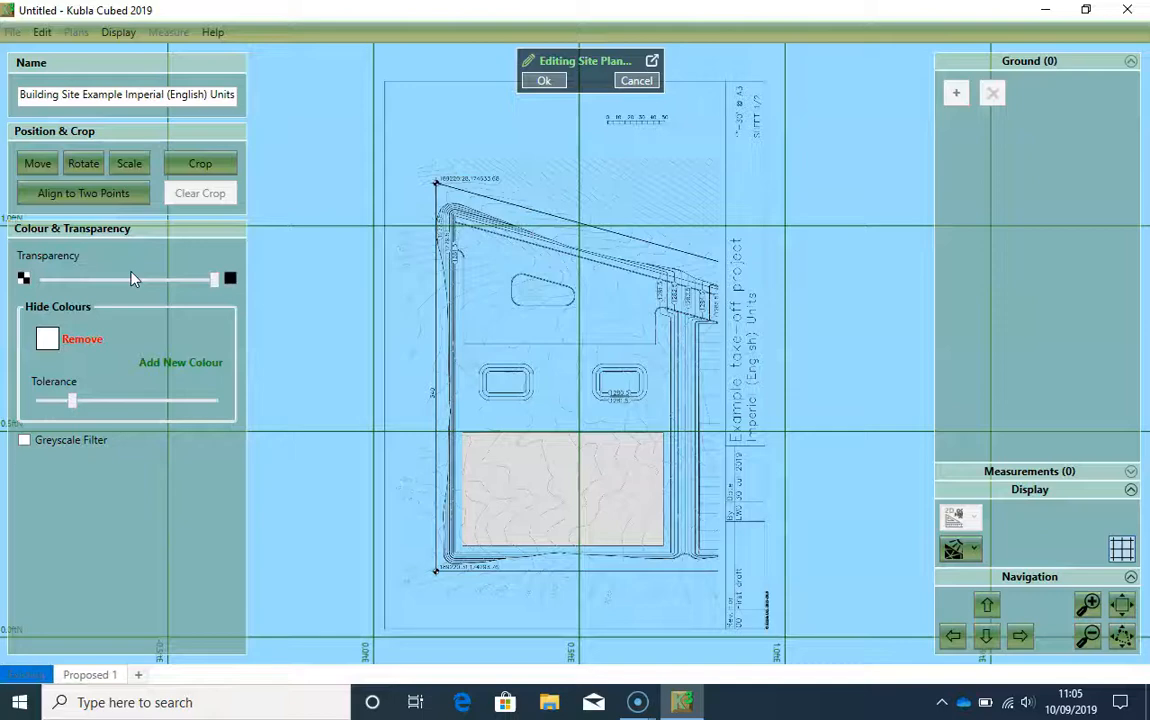
Step: Scale the site plan by its known scale, setting 1 inch = 30 ft at A3
{"action": "left_click", "coordinate": [127, 165]}
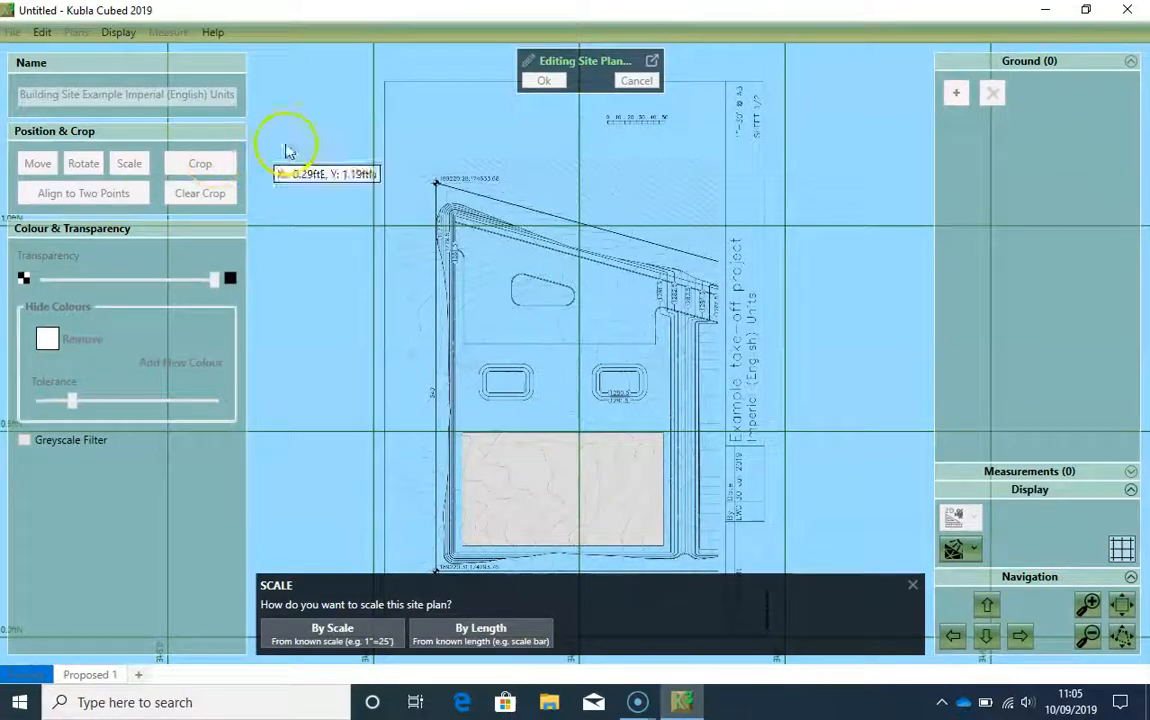
{"action": "scroll", "coordinate": [700, 140], "scroll_direction": "up", "scroll_amount": 3}
{"action": "scroll", "coordinate": [727, 172], "scroll_direction": "up", "scroll_amount": 2}
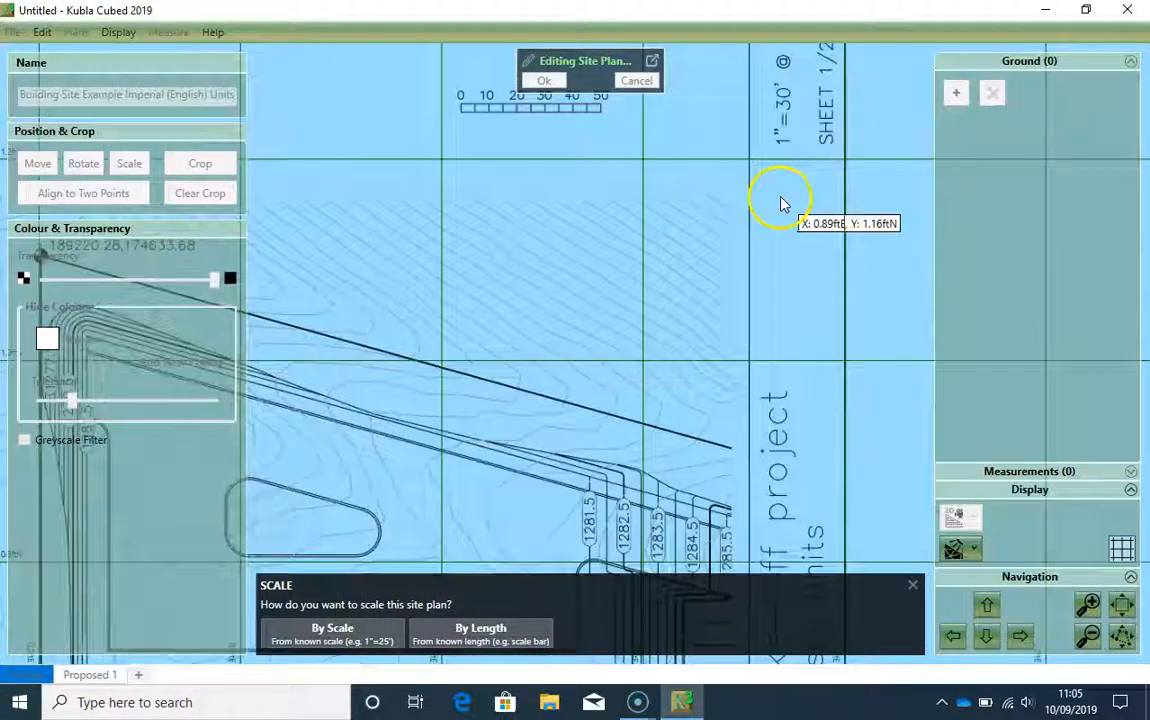
{"action": "scroll", "coordinate": [798, 170], "scroll_direction": "down", "scroll_amount": 6}
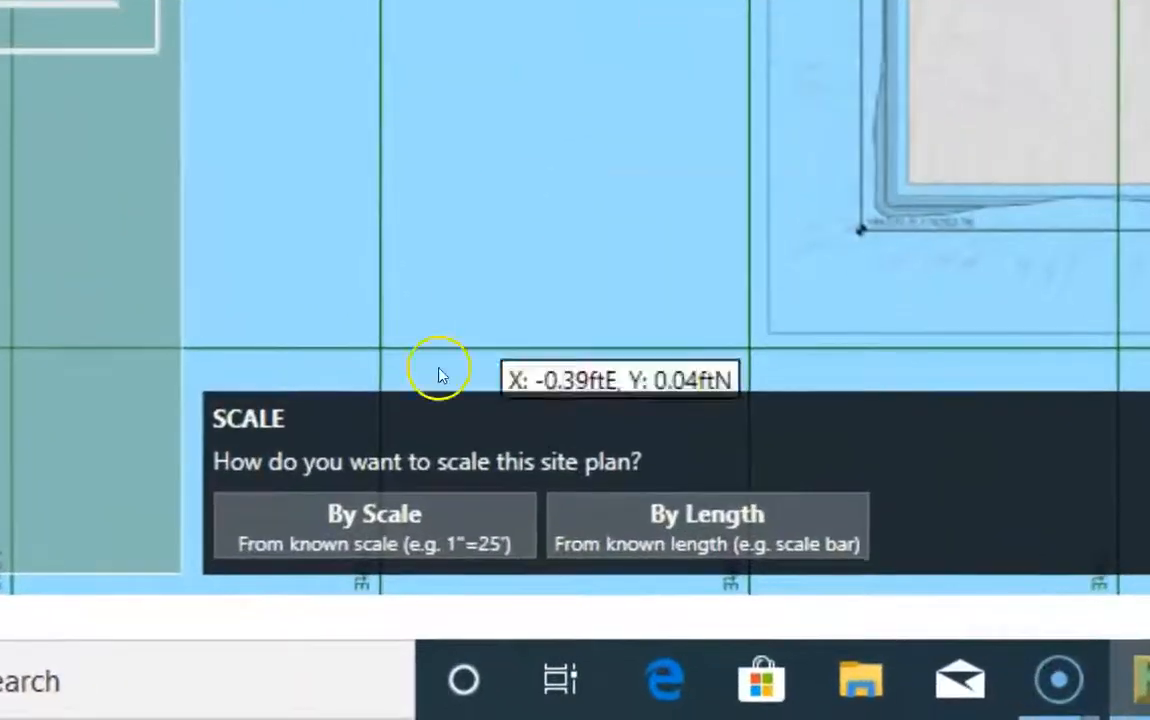
{"action": "left_click", "coordinate": [385, 532]}
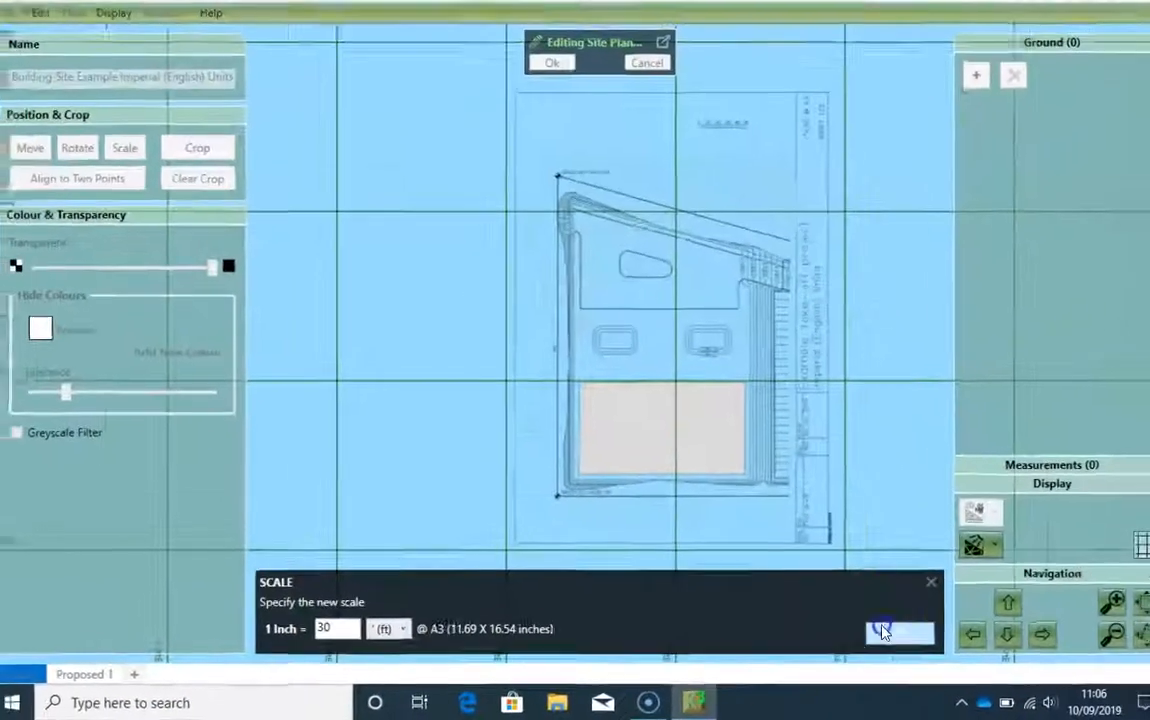
{"action": "left_click", "coordinate": [882, 630]}
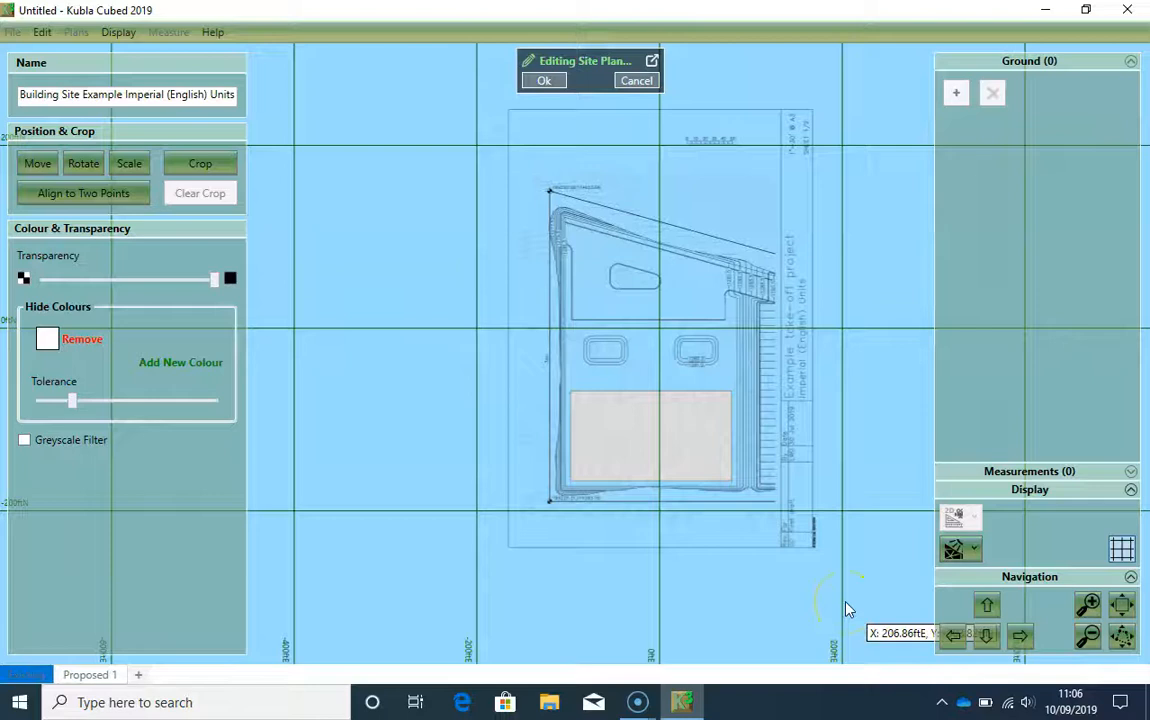
Step: Measure the western boundary line labelled 340 between its upper and lower survey markers to check the plan's scale
{"action": "scroll", "coordinate": [773, 437], "scroll_direction": "up", "scroll_amount": 1}
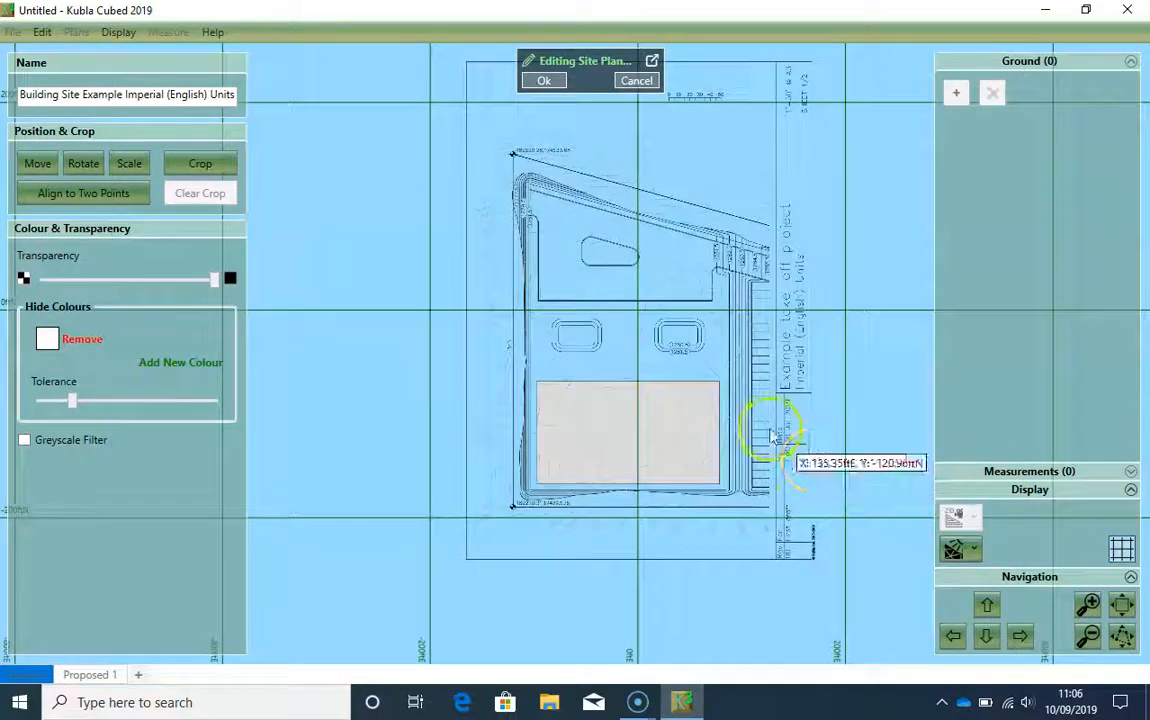
{"action": "scroll", "coordinate": [513, 359], "scroll_direction": "up", "scroll_amount": 5}
{"action": "scroll", "coordinate": [540, 303], "scroll_direction": "up", "scroll_amount": 2}
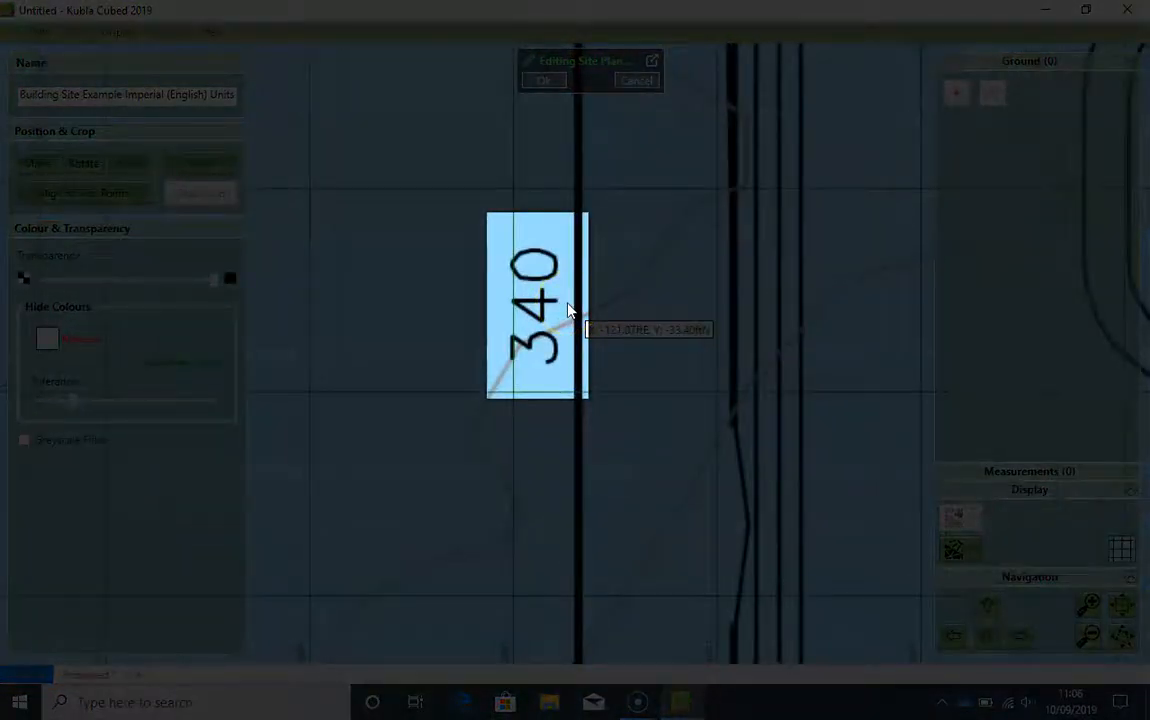
{"action": "scroll", "coordinate": [570, 330], "scroll_direction": "down", "scroll_amount": 5}
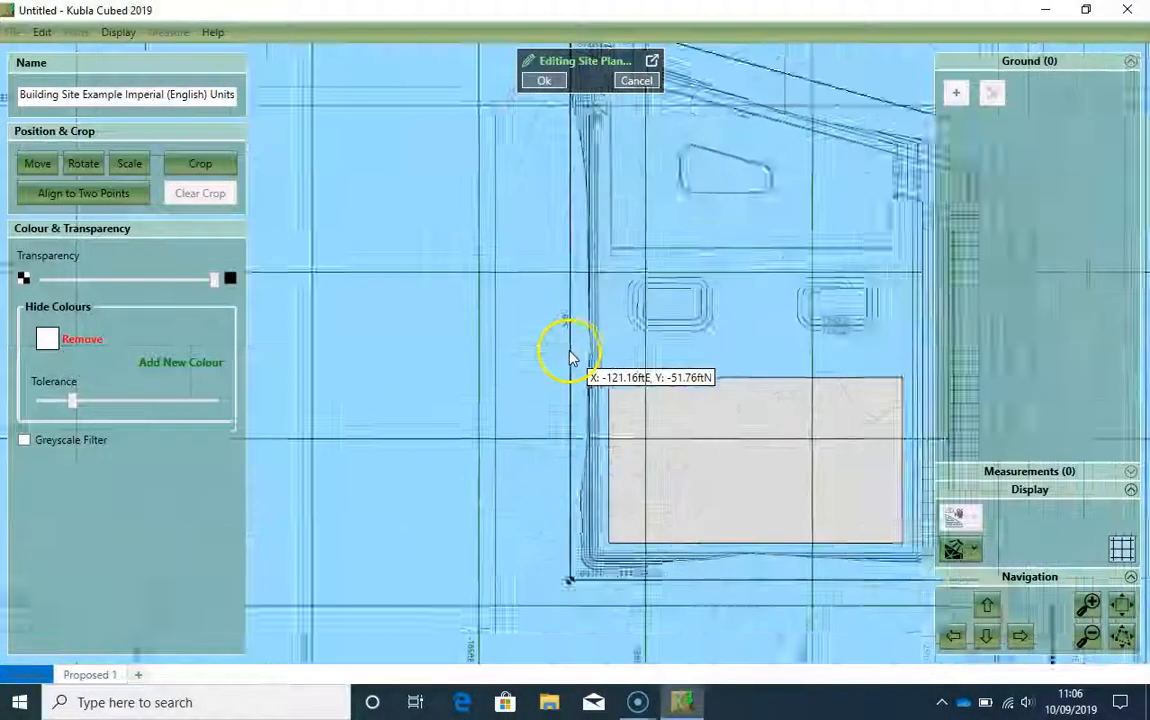
{"action": "scroll", "coordinate": [570, 358], "scroll_direction": "down", "scroll_amount": 5}
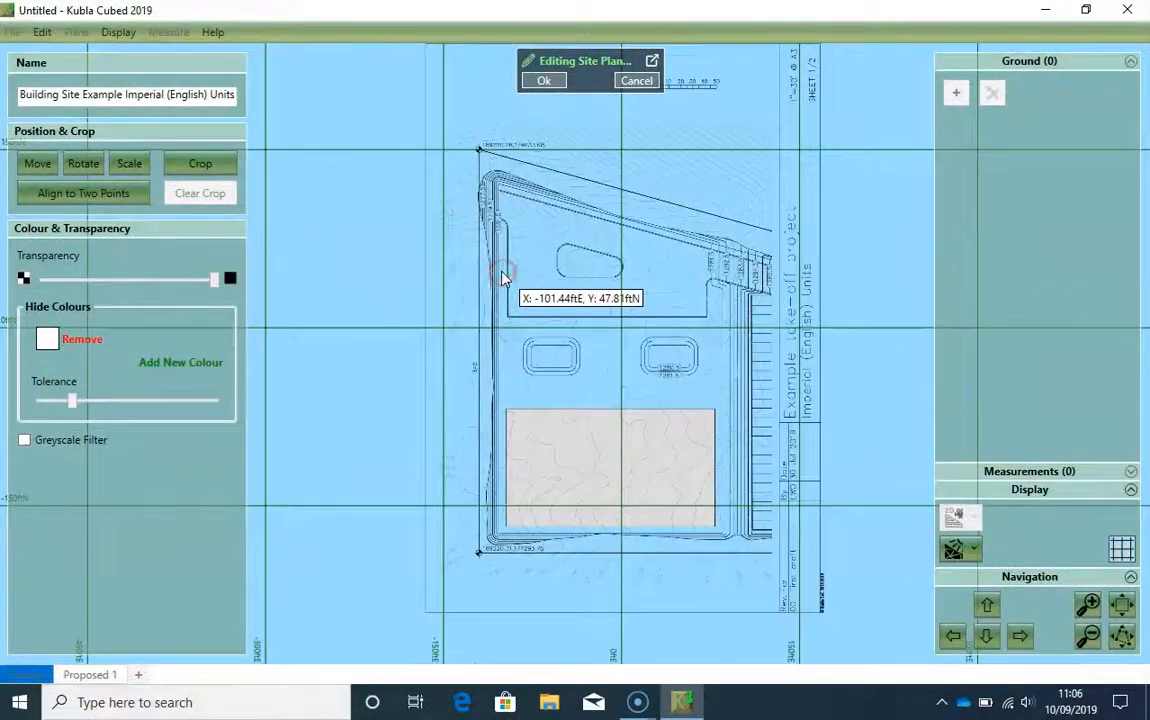
{"action": "scroll", "coordinate": [477, 165], "scroll_direction": "up", "scroll_amount": 5}
{"action": "scroll", "coordinate": [477, 170], "scroll_direction": "up", "scroll_amount": 5}
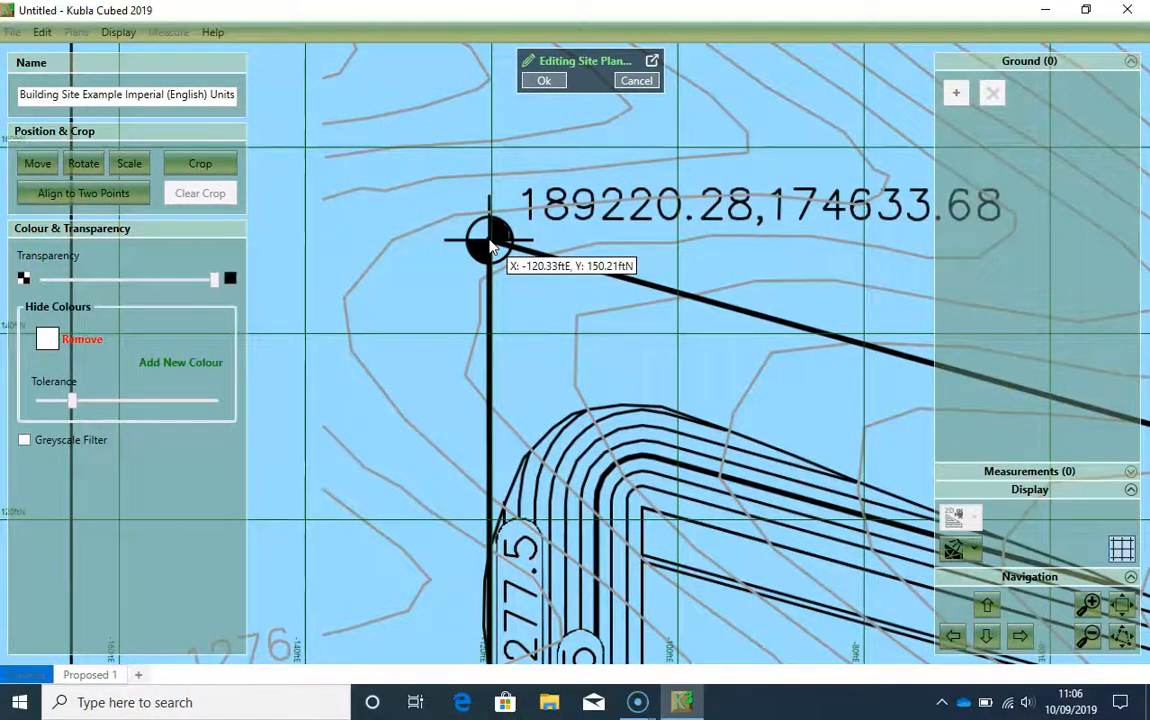
{"action": "left_click_drag", "start_coordinate": [490, 245], "coordinate": [542, 135]}
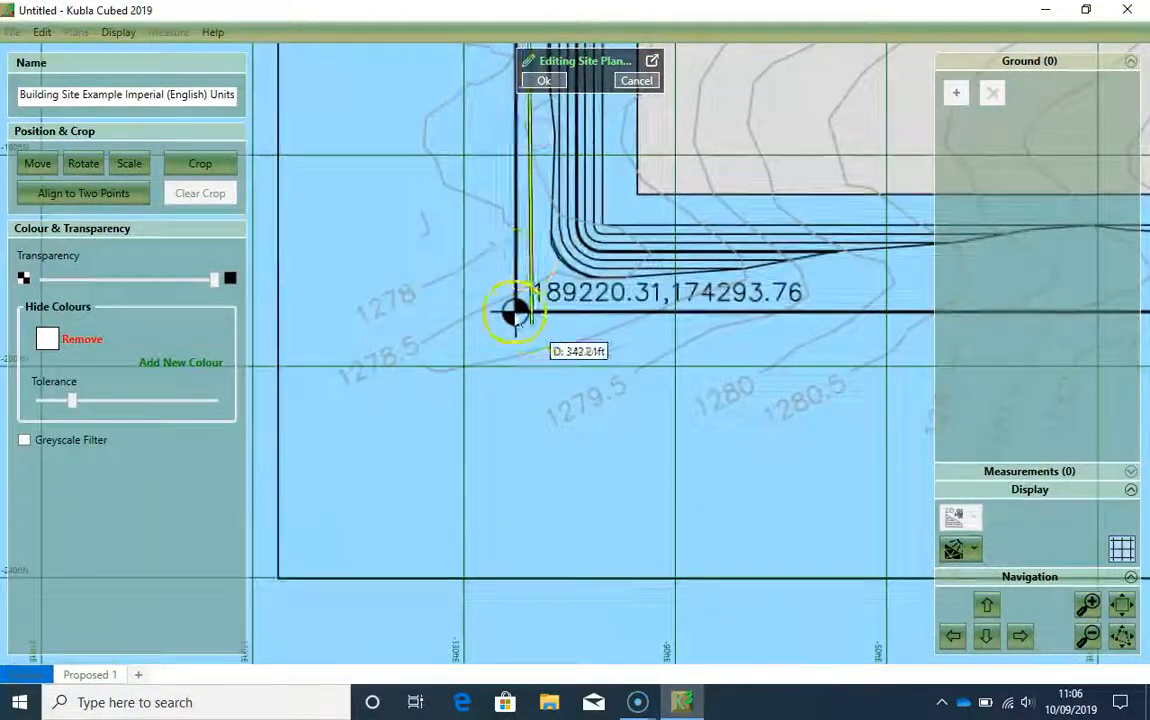
{"action": "scroll", "coordinate": [514, 309], "scroll_direction": "up", "scroll_amount": 5}
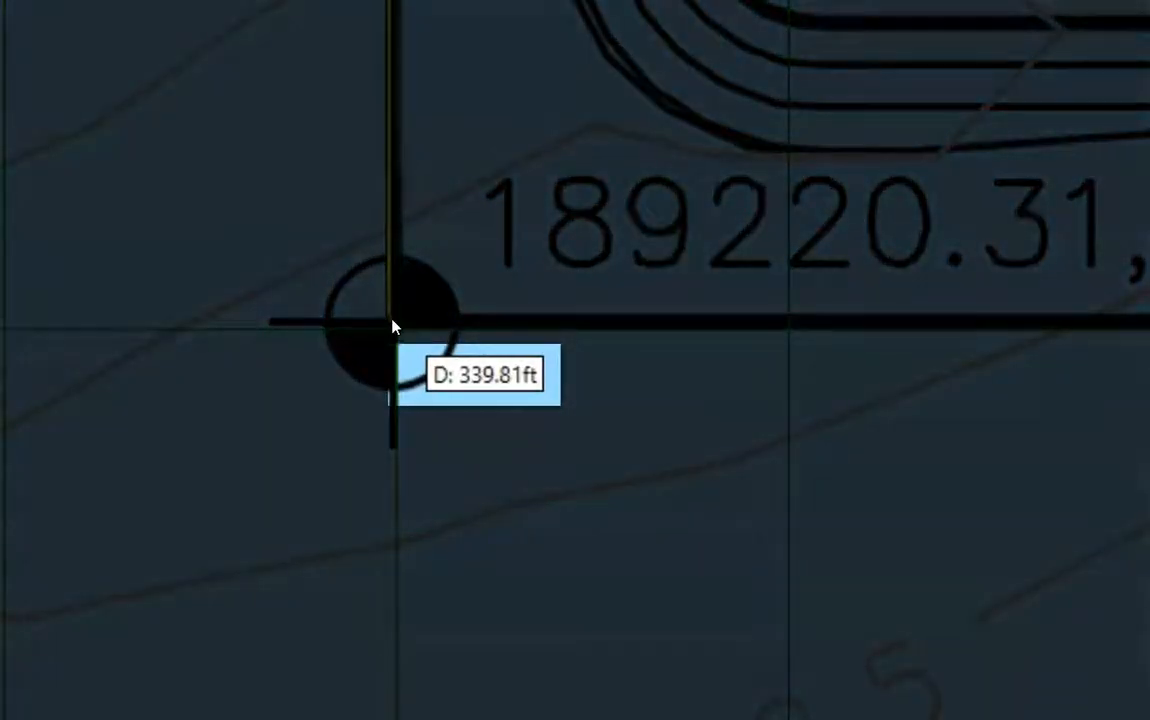
{"action": "left_click", "coordinate": [391, 323]}
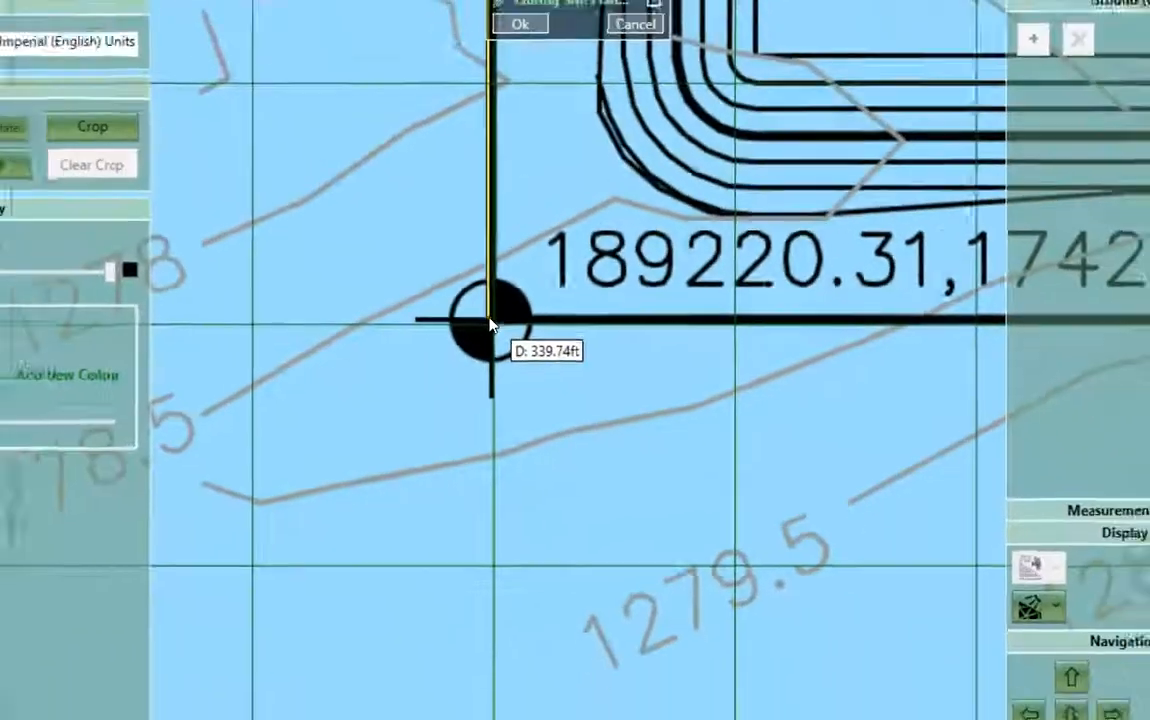
{"action": "left_click", "coordinate": [391, 320]}
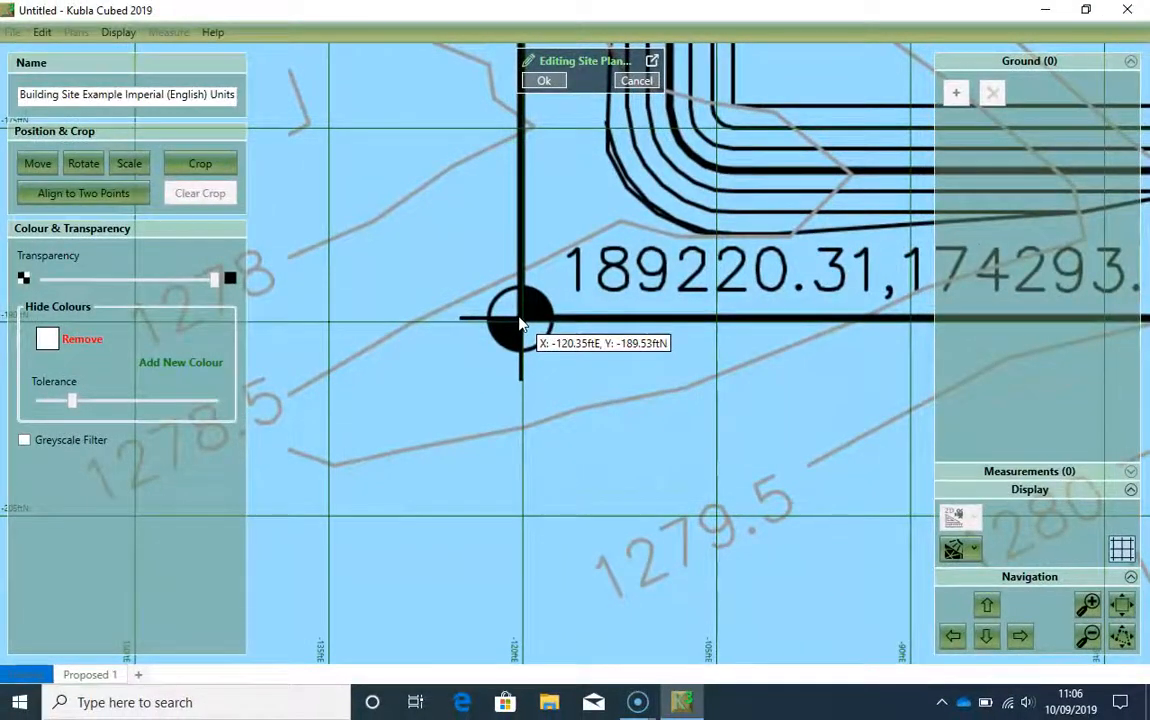
Step: Examine the coordinate labels at the two survey markers on the western boundary
{"action": "scroll", "coordinate": [537, 265], "scroll_direction": "down", "scroll_amount": 5}
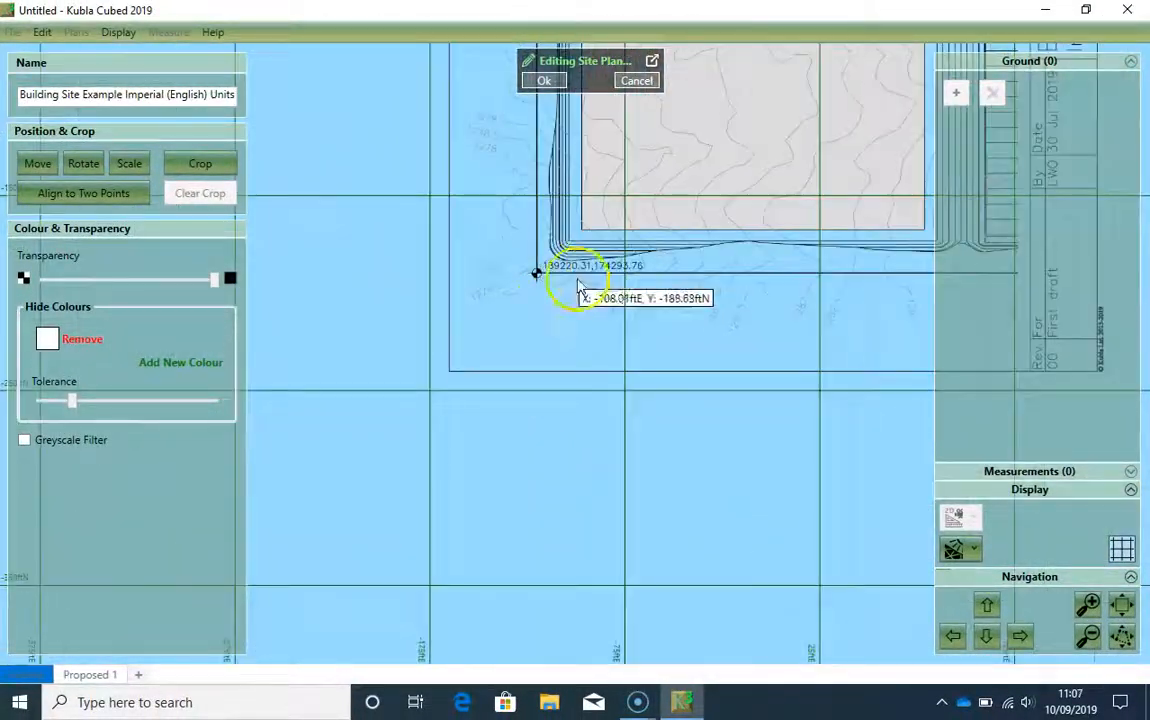
{"action": "left_click_drag", "start_coordinate": [641, 265], "coordinate": [534, 411]}
{"action": "left_click_drag", "start_coordinate": [670, 290], "coordinate": [536, 347]}
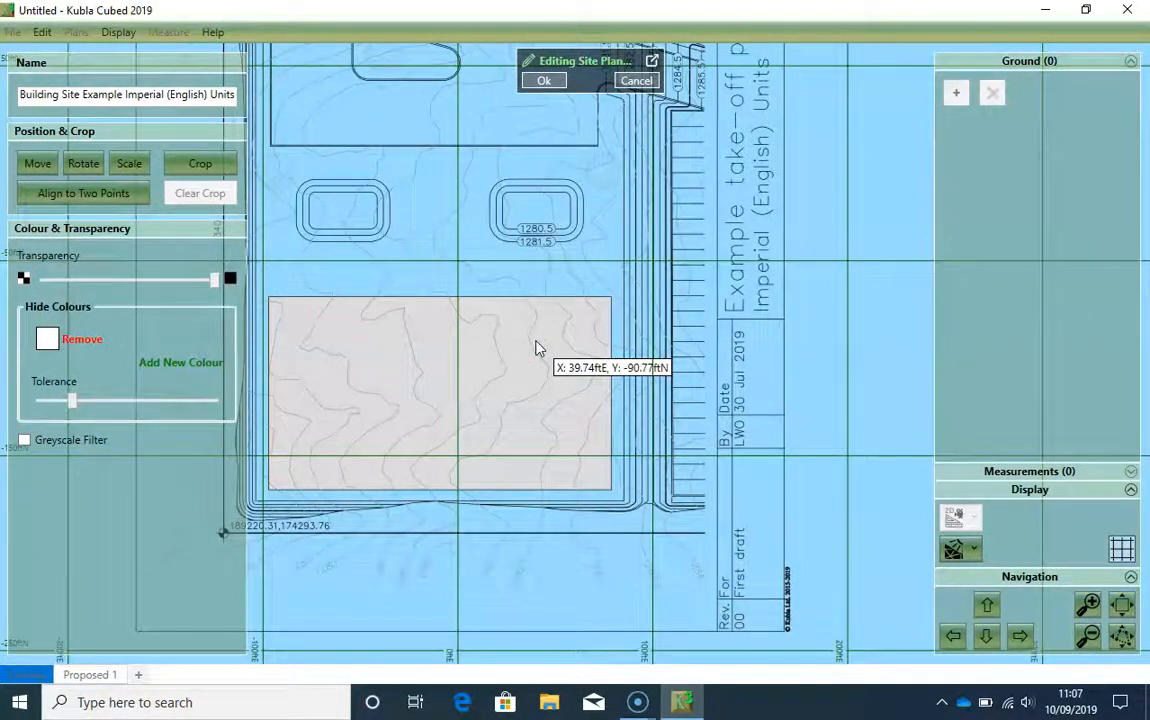
{"action": "scroll", "coordinate": [620, 303], "scroll_direction": "down", "scroll_amount": 2}
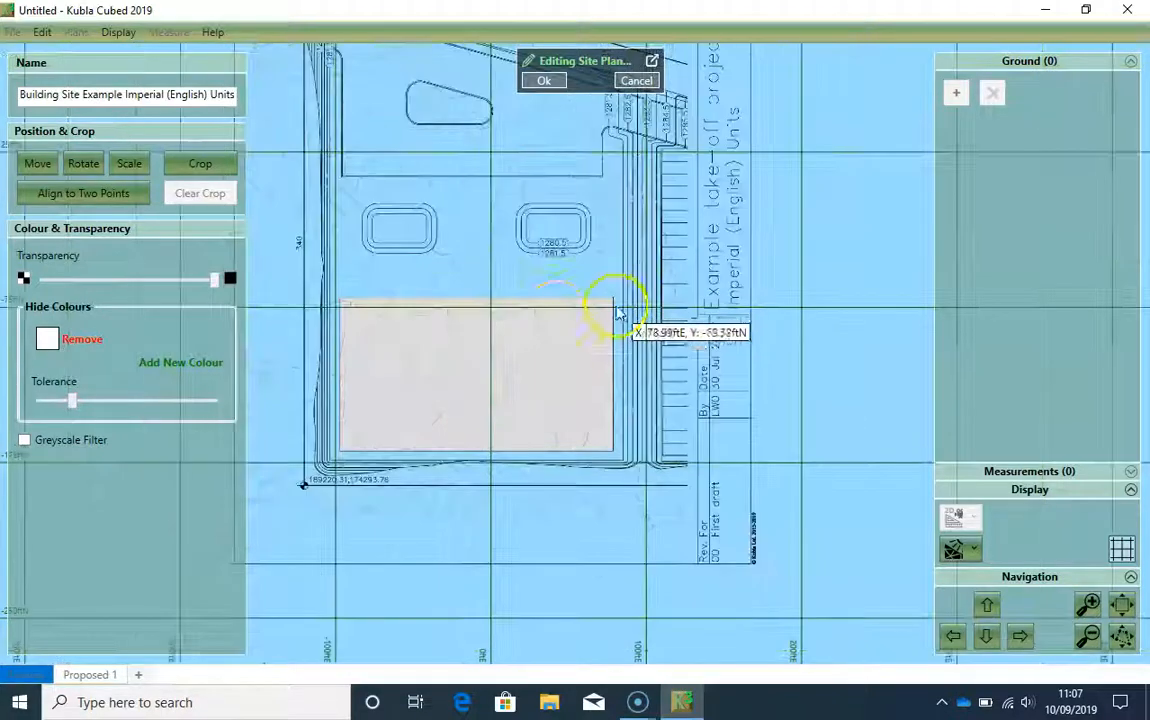
{"action": "left_click_drag", "start_coordinate": [470, 270], "coordinate": [540, 366]}
{"action": "scroll", "coordinate": [548, 360], "scroll_direction": "down", "scroll_amount": 1}
{"action": "scroll", "coordinate": [562, 420], "scroll_direction": "down", "scroll_amount": 1}
{"action": "scroll", "coordinate": [457, 185], "scroll_direction": "up", "scroll_amount": 5}
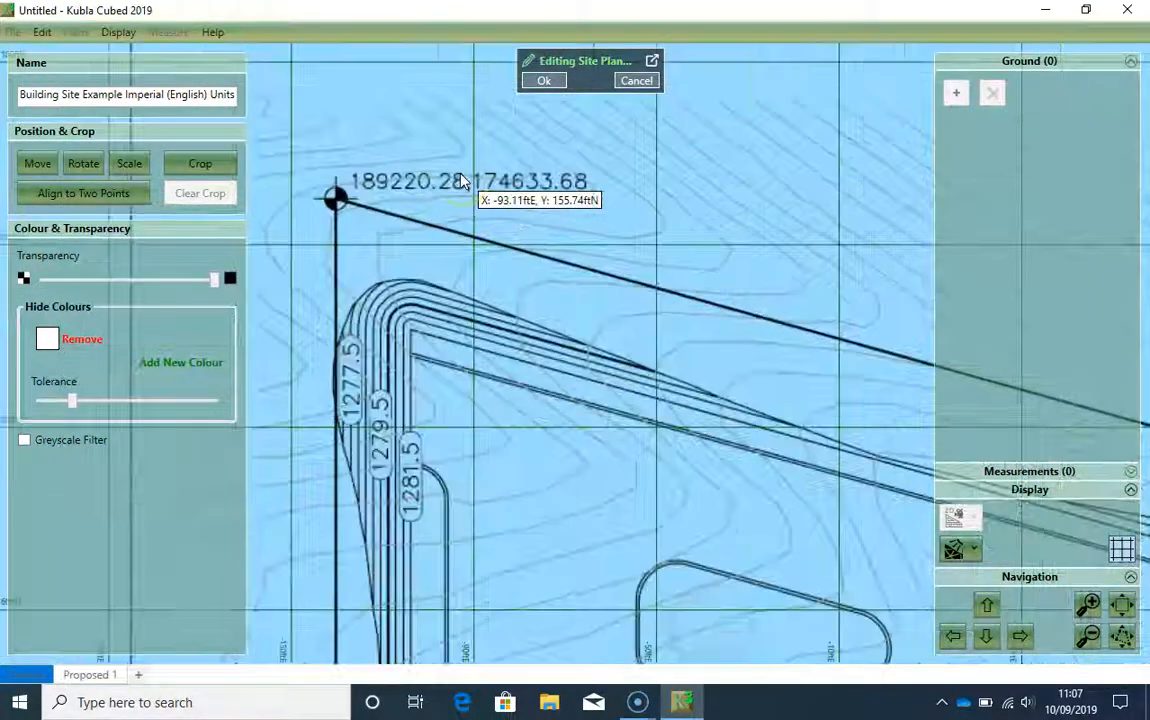
{"action": "scroll", "coordinate": [513, 290], "scroll_direction": "down", "scroll_amount": 5}
{"action": "left_click_drag", "start_coordinate": [570, 388], "coordinate": [542, 236]}
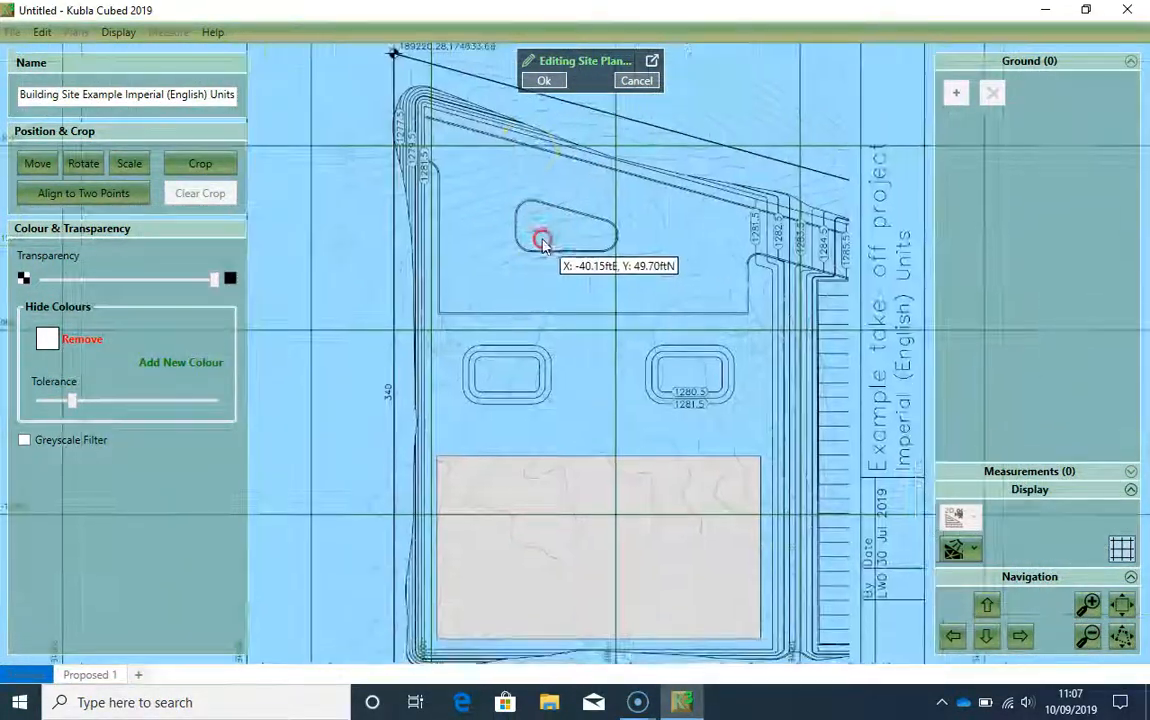
{"action": "left_click_drag", "start_coordinate": [507, 416], "coordinate": [493, 374]}
{"action": "scroll", "coordinate": [475, 470], "scroll_direction": "up", "scroll_amount": 2}
{"action": "scroll", "coordinate": [478, 467], "scroll_direction": "down", "scroll_amount": 1}
{"action": "scroll", "coordinate": [478, 426], "scroll_direction": "down", "scroll_amount": 1}
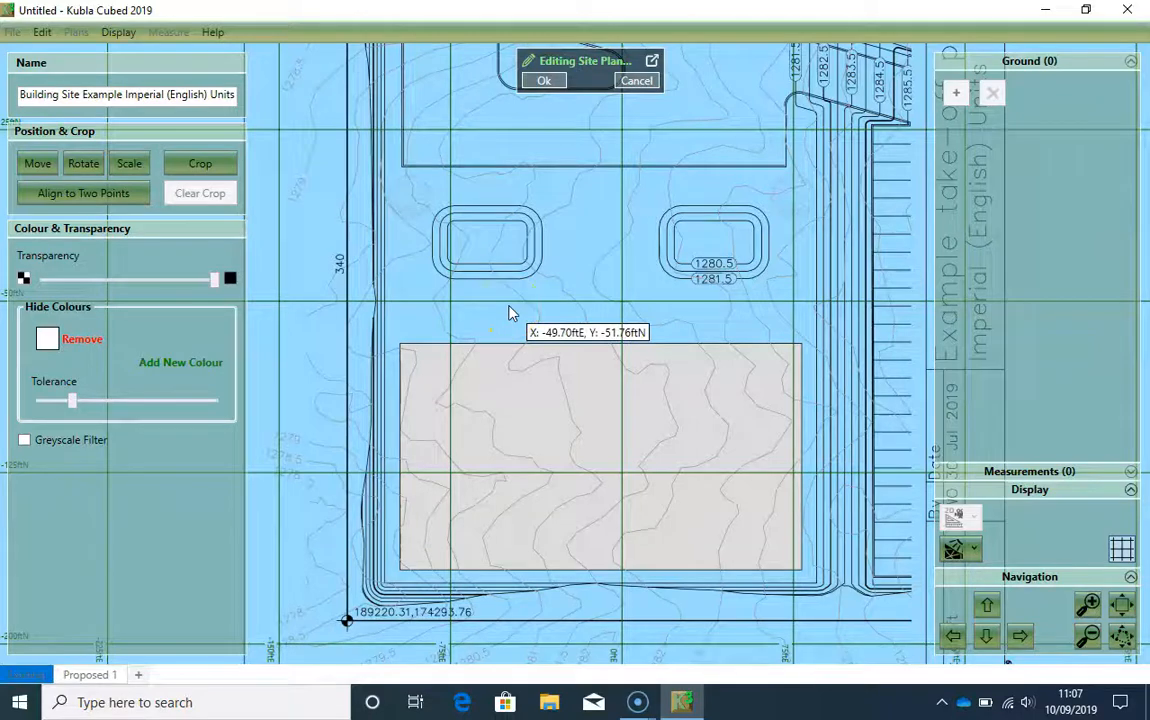
Step: Move the site plan using the north-west survey marker as base point, placing it at 189220.28 ftE, 174633.68 ftN
{"action": "left_click", "coordinate": [37, 163]}
{"action": "left_click_drag", "start_coordinate": [442, 230], "coordinate": [458, 487]}
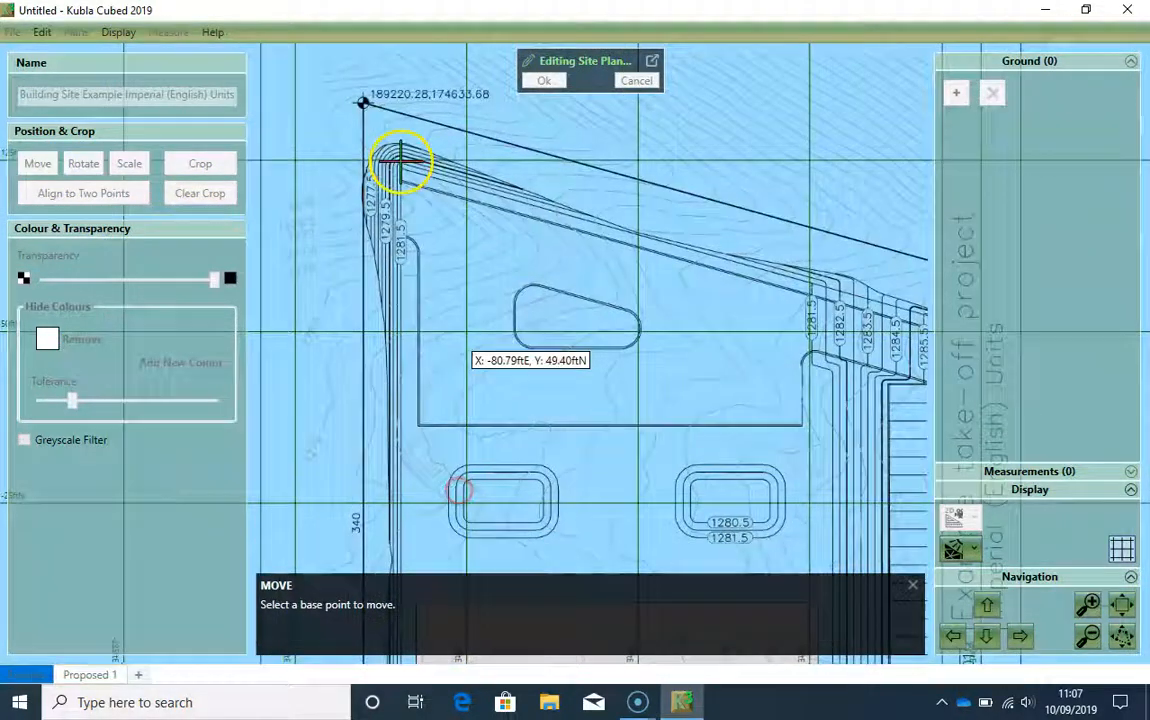
{"action": "left_click_drag", "start_coordinate": [400, 162], "coordinate": [443, 314]}
{"action": "scroll", "coordinate": [447, 297], "scroll_direction": "up", "scroll_amount": 5}
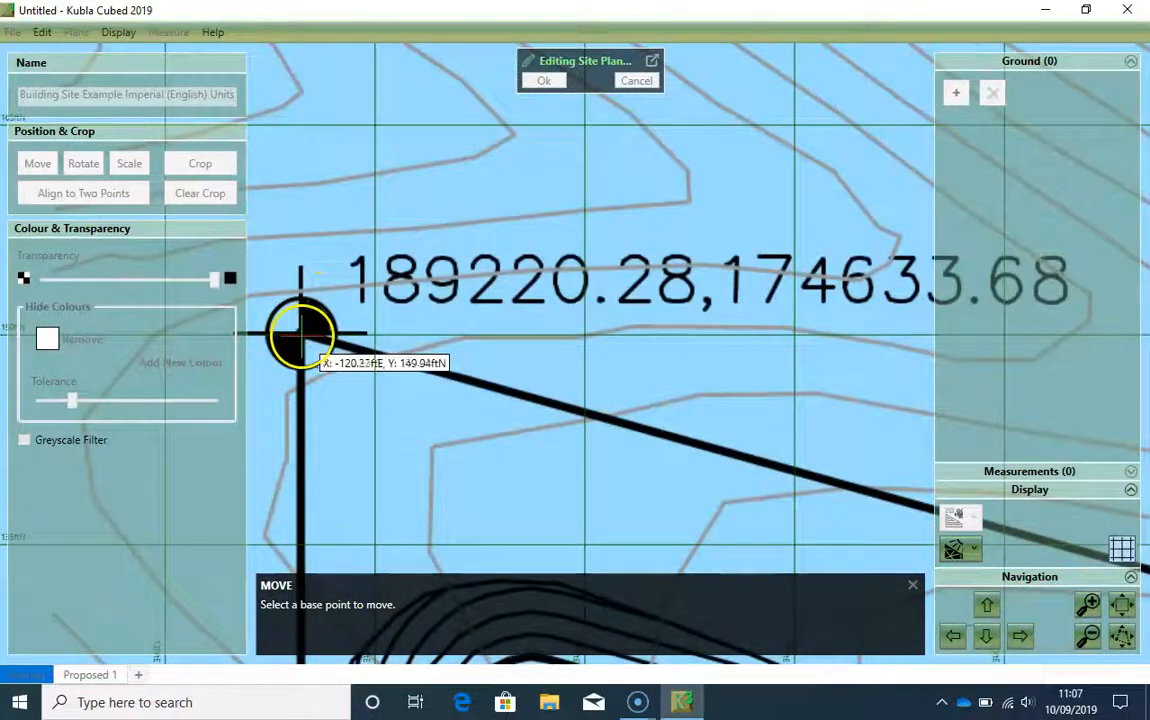
{"action": "left_click", "coordinate": [300, 332]}
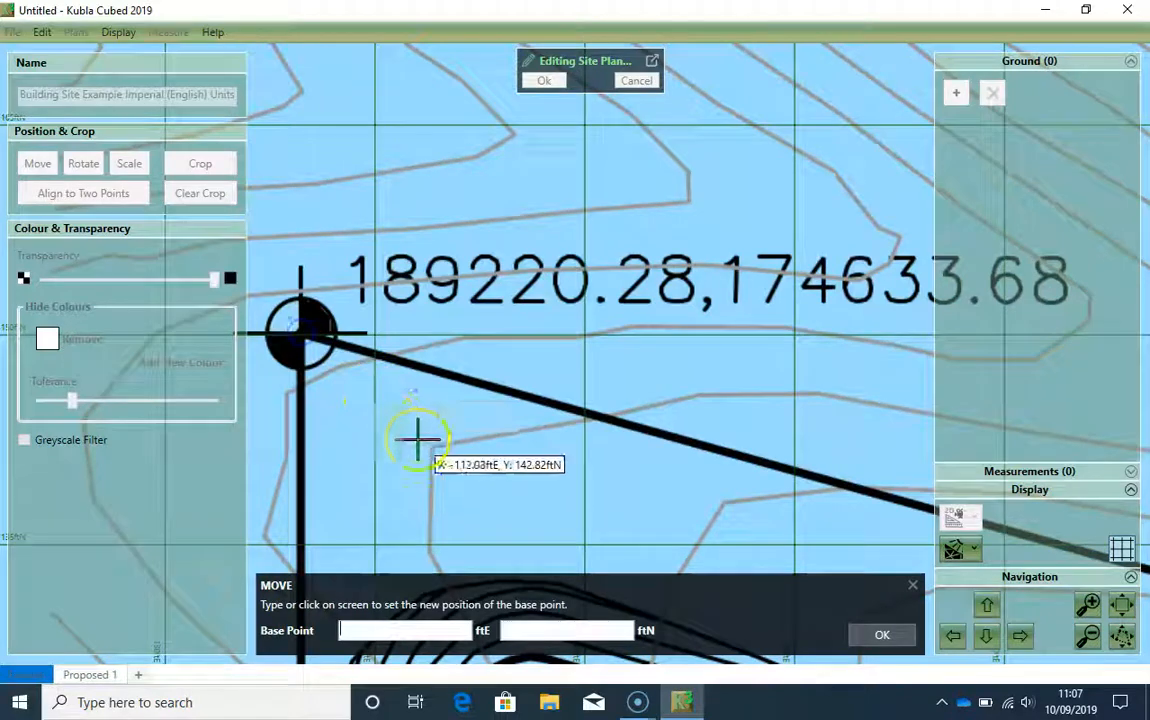
{"action": "scroll", "coordinate": [440, 437], "scroll_direction": "down", "scroll_amount": 3}
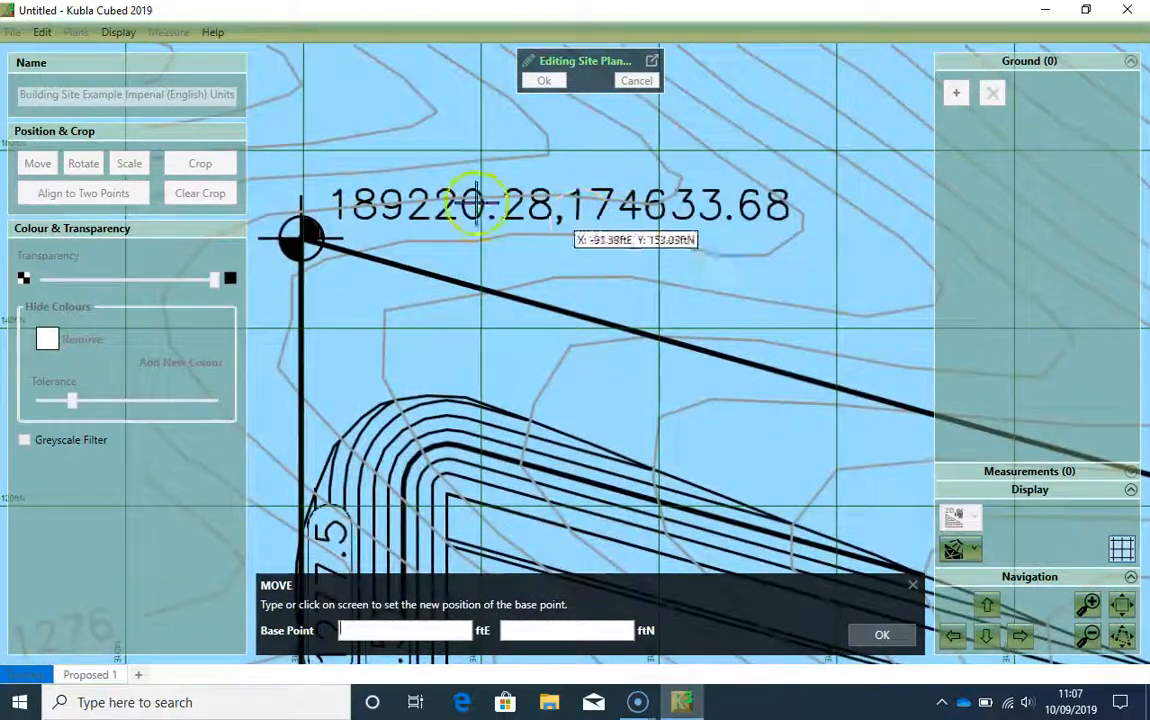
{"action": "type", "text": "1"}
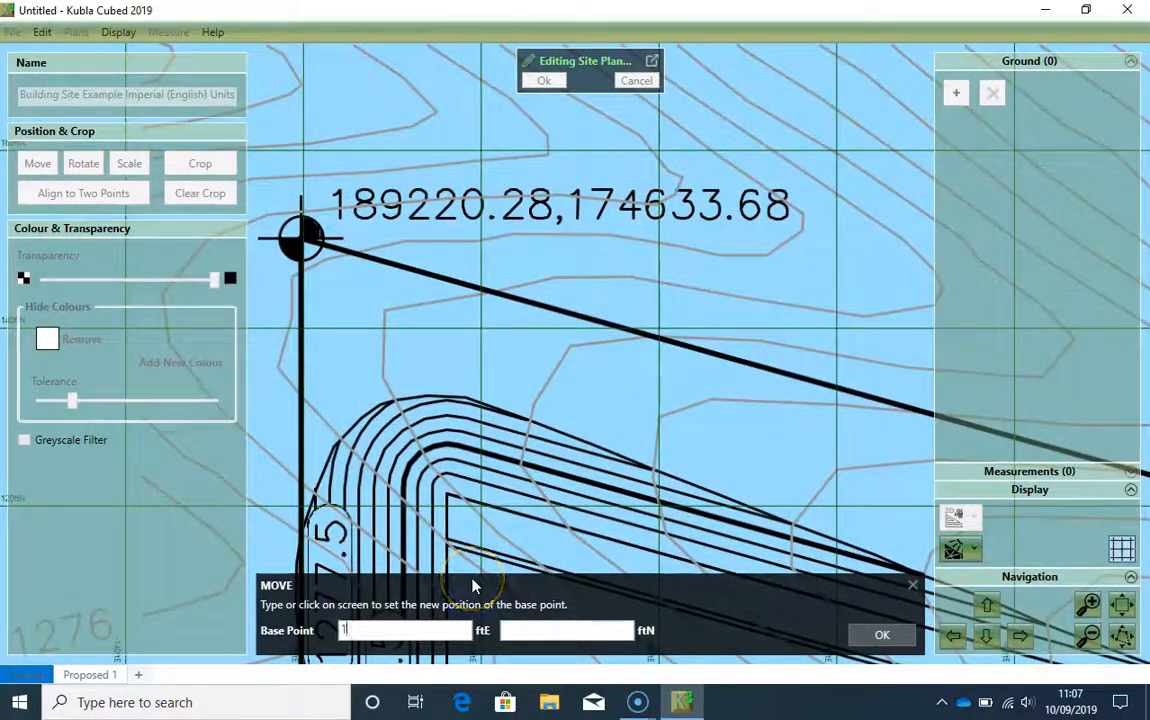
{"action": "type", "text": "89220.28"}
{"action": "left_click", "coordinate": [588, 630]}
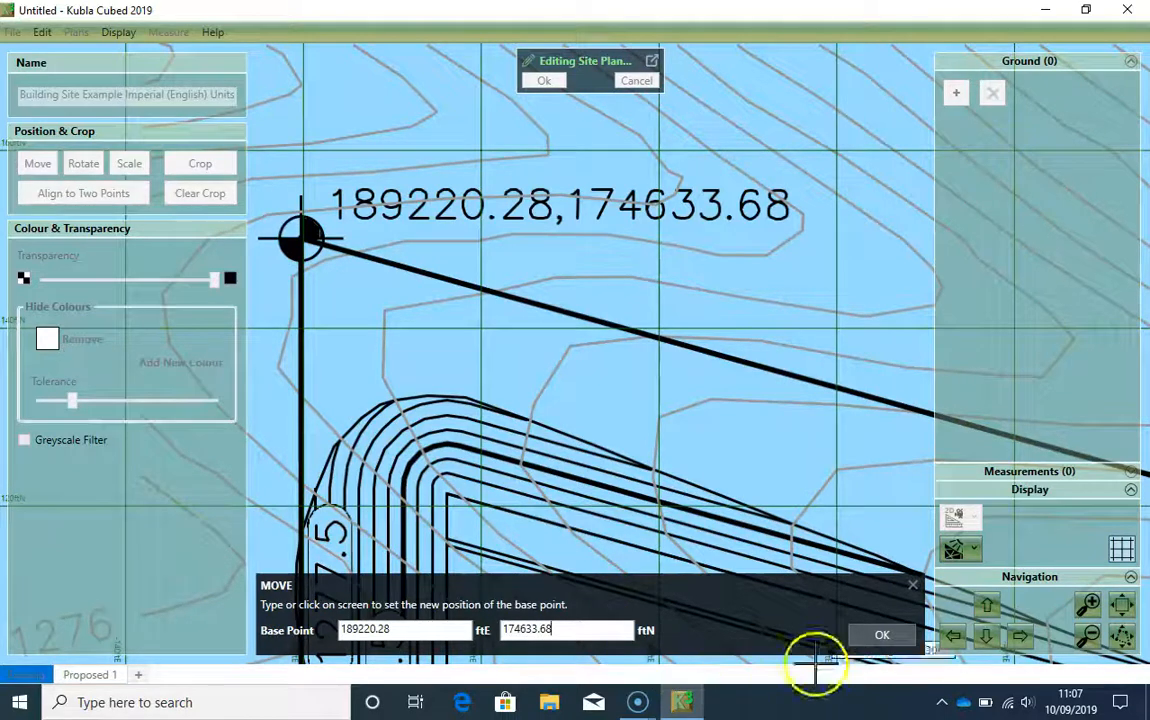
{"action": "left_click", "coordinate": [866, 635]}
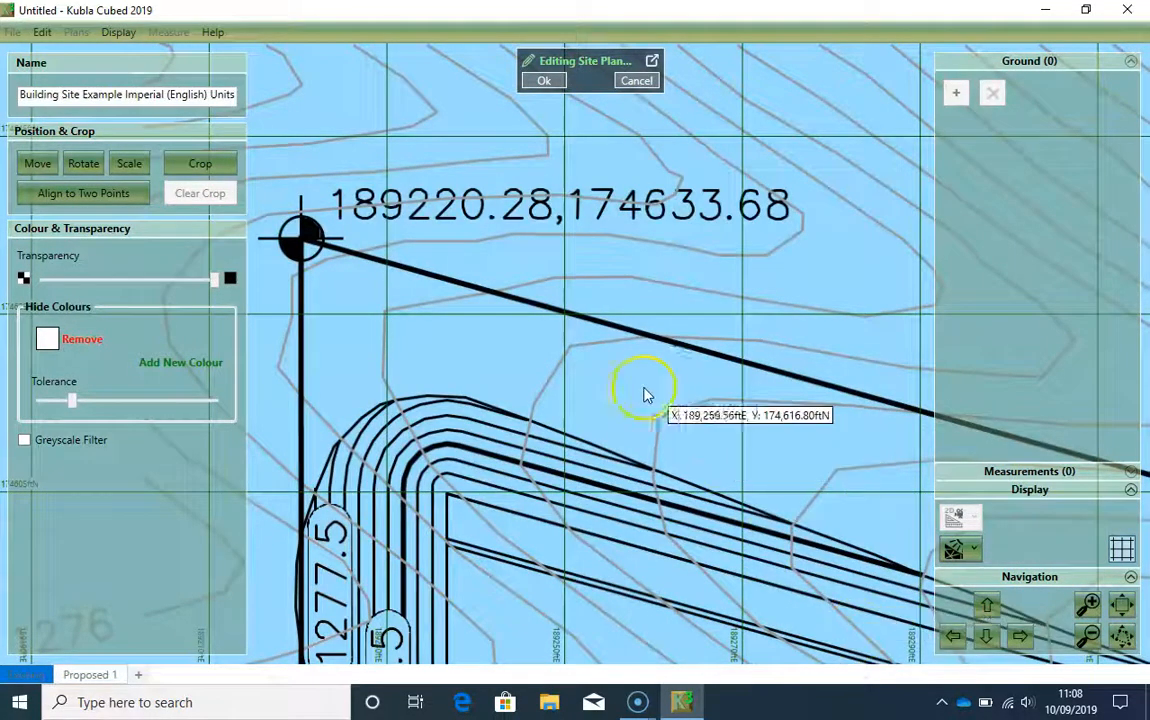
Step: Inspect the plan's position around the north-west survey marker against its labelled coordinates
{"action": "scroll", "coordinate": [622, 408], "scroll_direction": "down", "scroll_amount": 2}
{"action": "left_click_drag", "start_coordinate": [620, 537], "coordinate": [589, 388]}
{"action": "scroll", "coordinate": [590, 436], "scroll_direction": "down", "scroll_amount": 1}
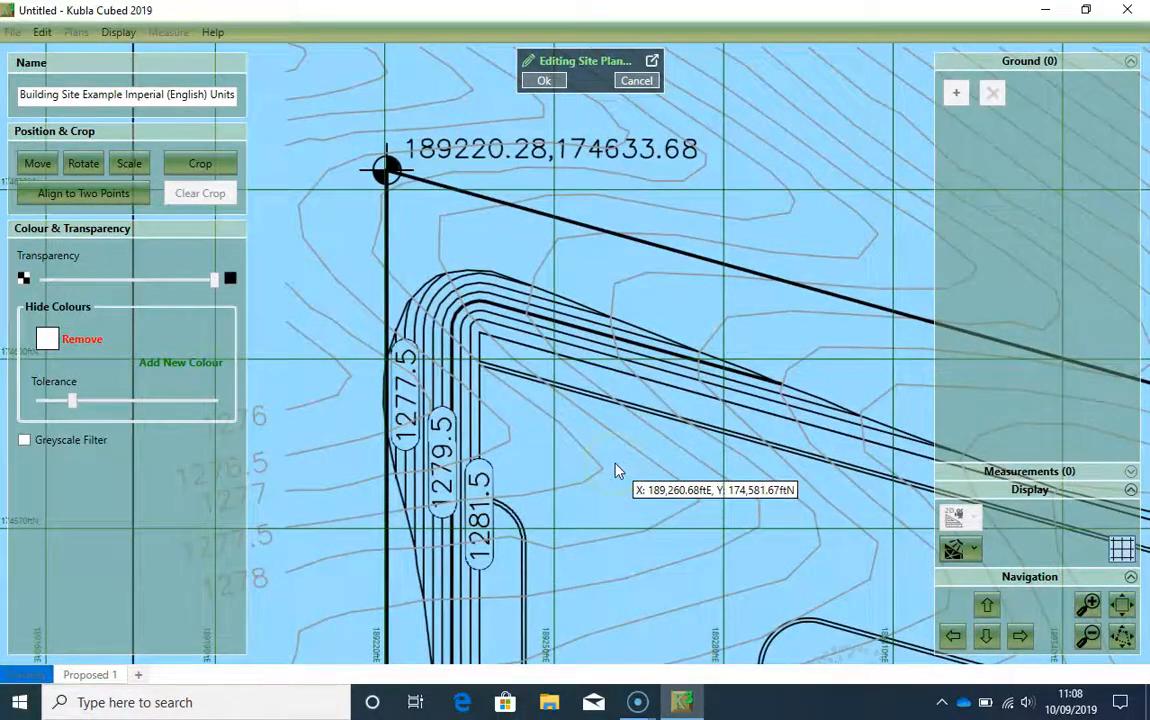
{"action": "scroll", "coordinate": [605, 460], "scroll_direction": "down", "scroll_amount": 1}
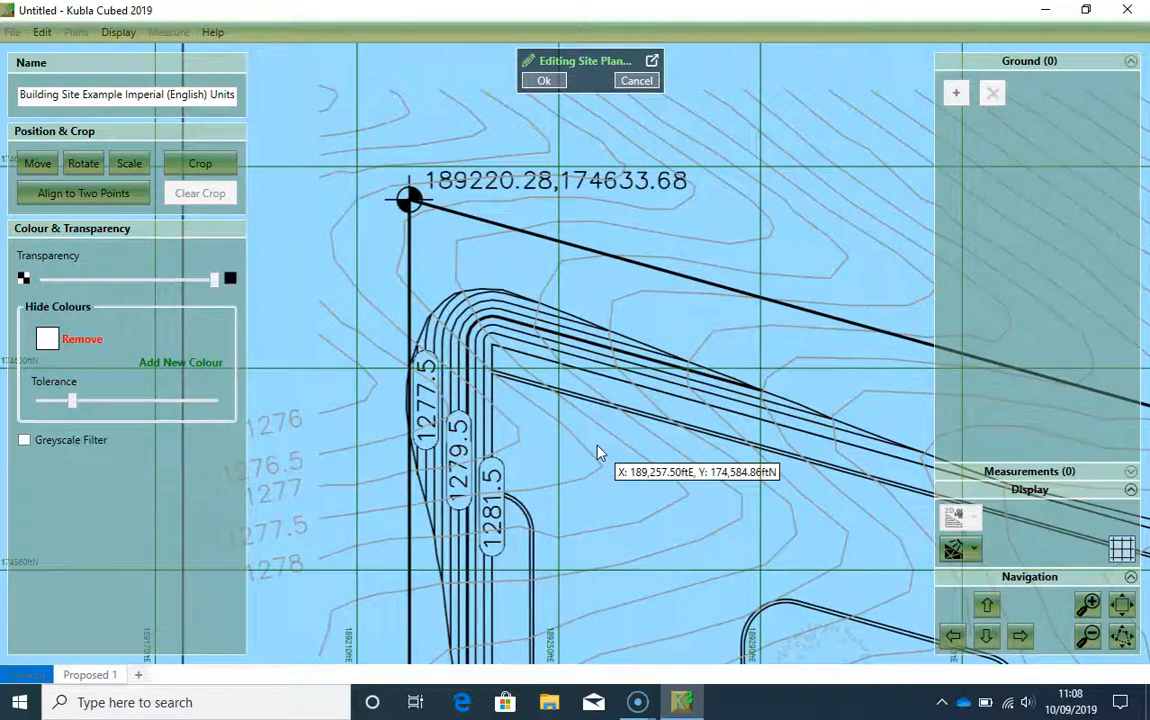
{"action": "scroll", "coordinate": [598, 453], "scroll_direction": "down", "scroll_amount": 1}
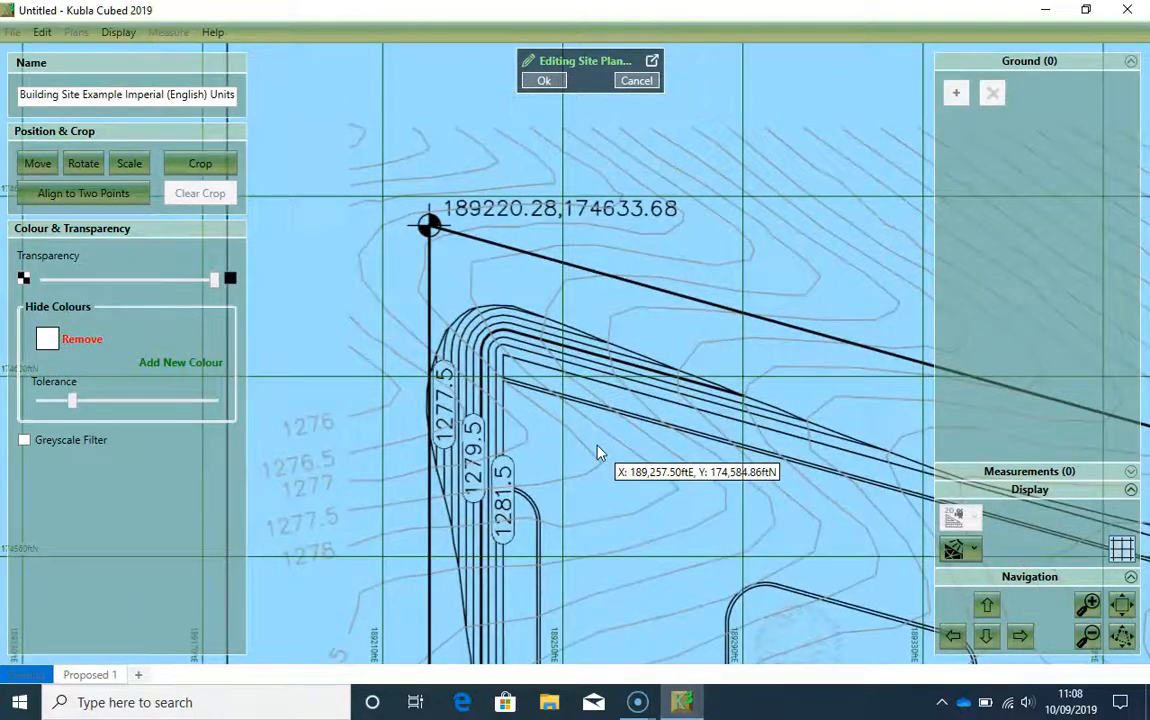
{"action": "scroll", "coordinate": [598, 453], "scroll_direction": "up", "scroll_amount": 4}
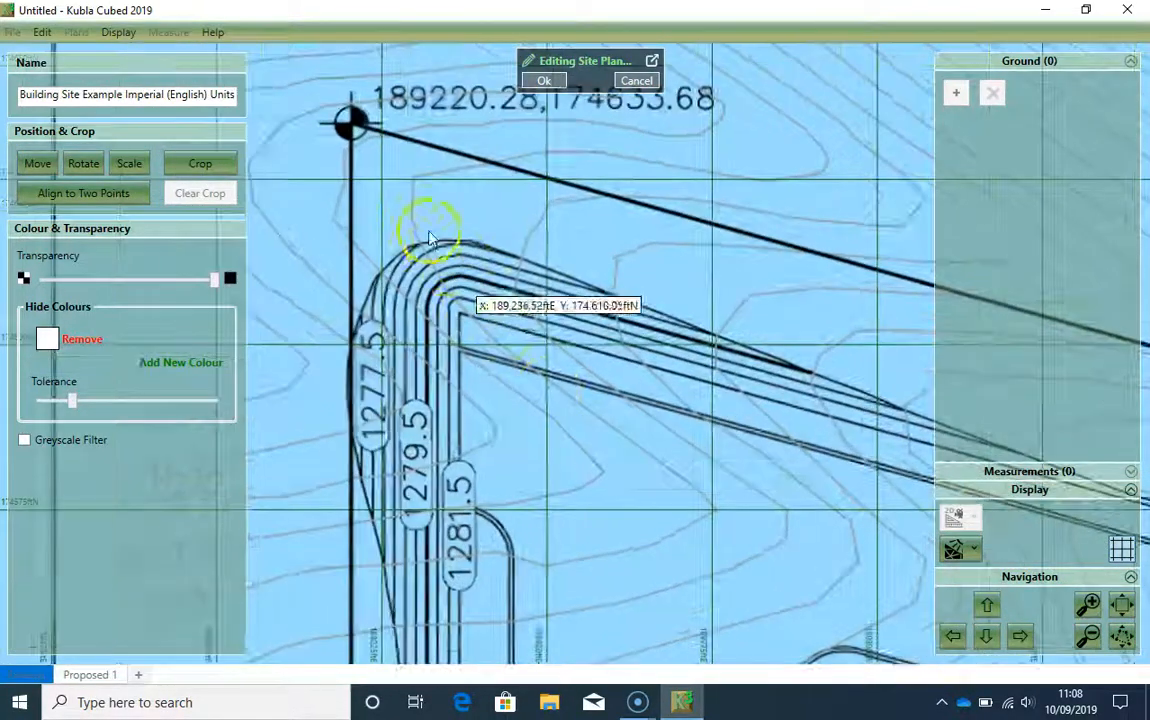
{"action": "left_click_drag", "start_coordinate": [428, 219], "coordinate": [483, 369]}
{"action": "scroll", "coordinate": [384, 236], "scroll_direction": "up", "scroll_amount": 2}
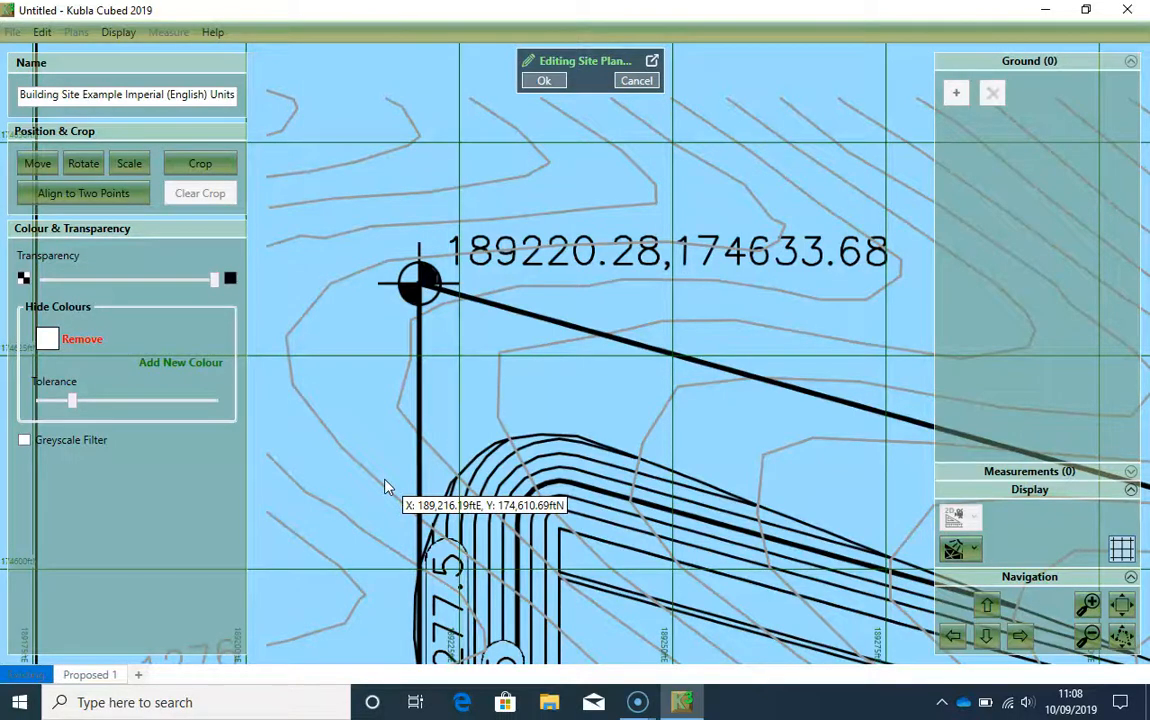
Step: Crop the site plan to a rectangle from about 189,183 ftE, 174,662 ftN to 189,471 ftE, 174,256 ftN, excluding the title block
{"action": "scroll", "coordinate": [388, 487], "scroll_direction": "down", "scroll_amount": 3}
{"action": "scroll", "coordinate": [405, 507], "scroll_direction": "down", "scroll_amount": 4}
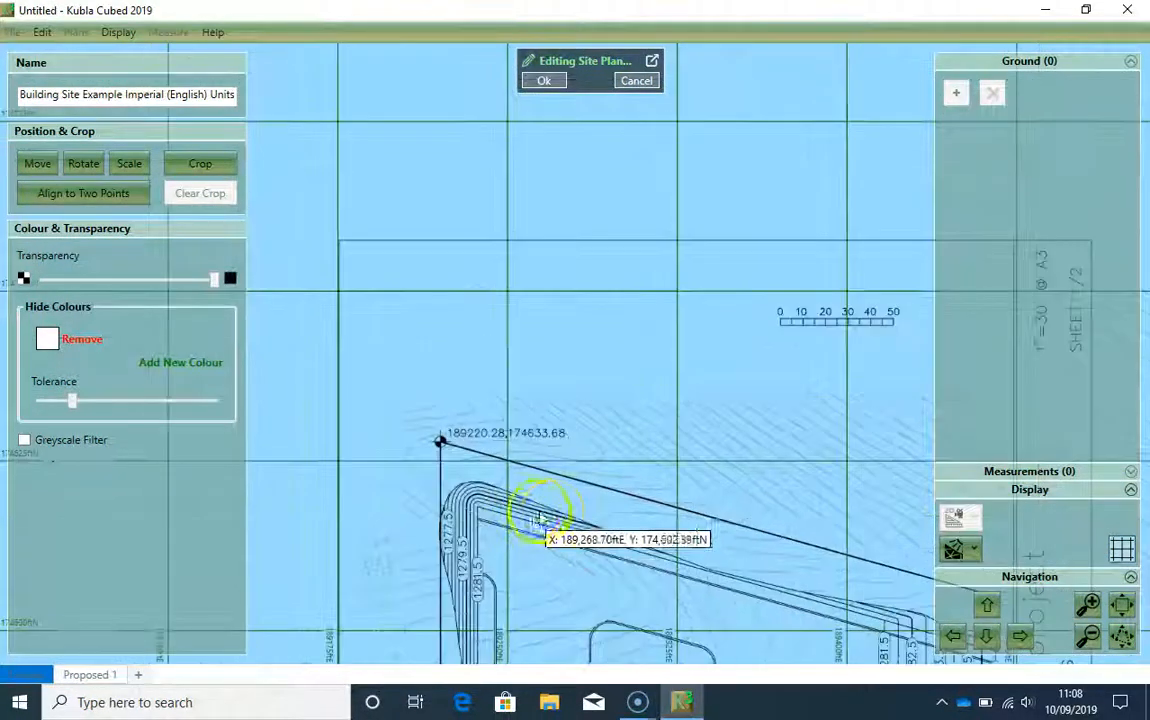
{"action": "scroll", "coordinate": [550, 505], "scroll_direction": "down", "scroll_amount": 4}
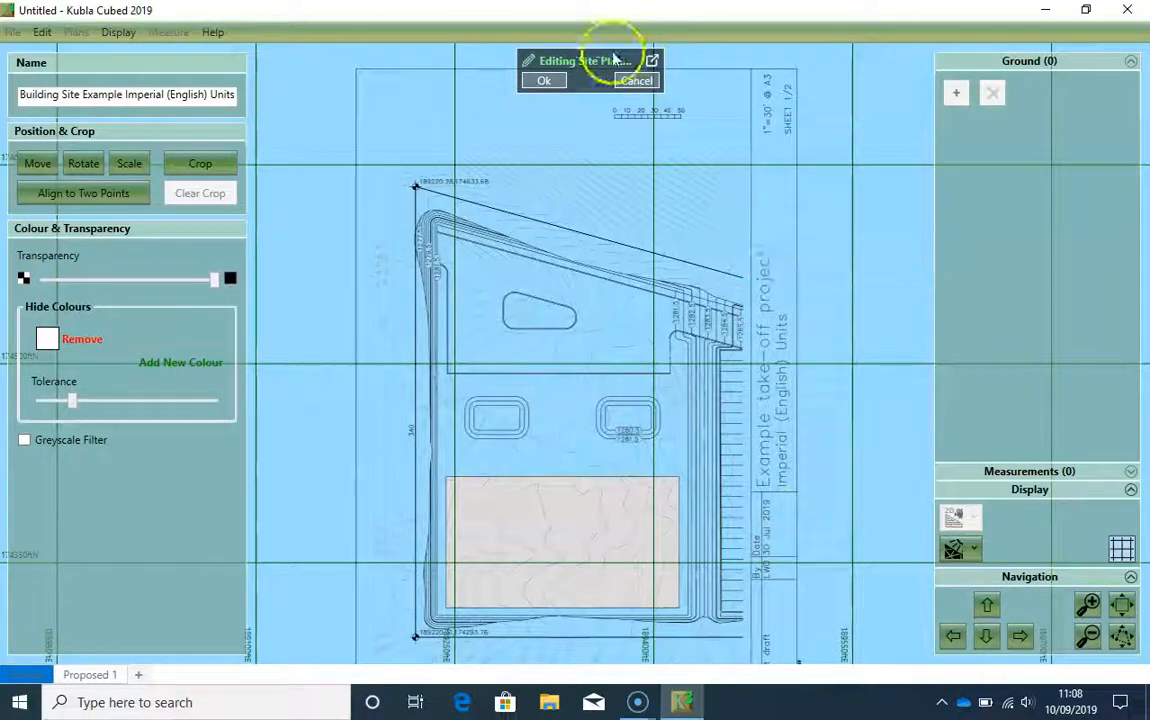
{"action": "left_click_drag", "start_coordinate": [617, 371], "coordinate": [605, 364]}
{"action": "left_click", "coordinate": [204, 162]}
{"action": "left_click", "coordinate": [211, 163]}
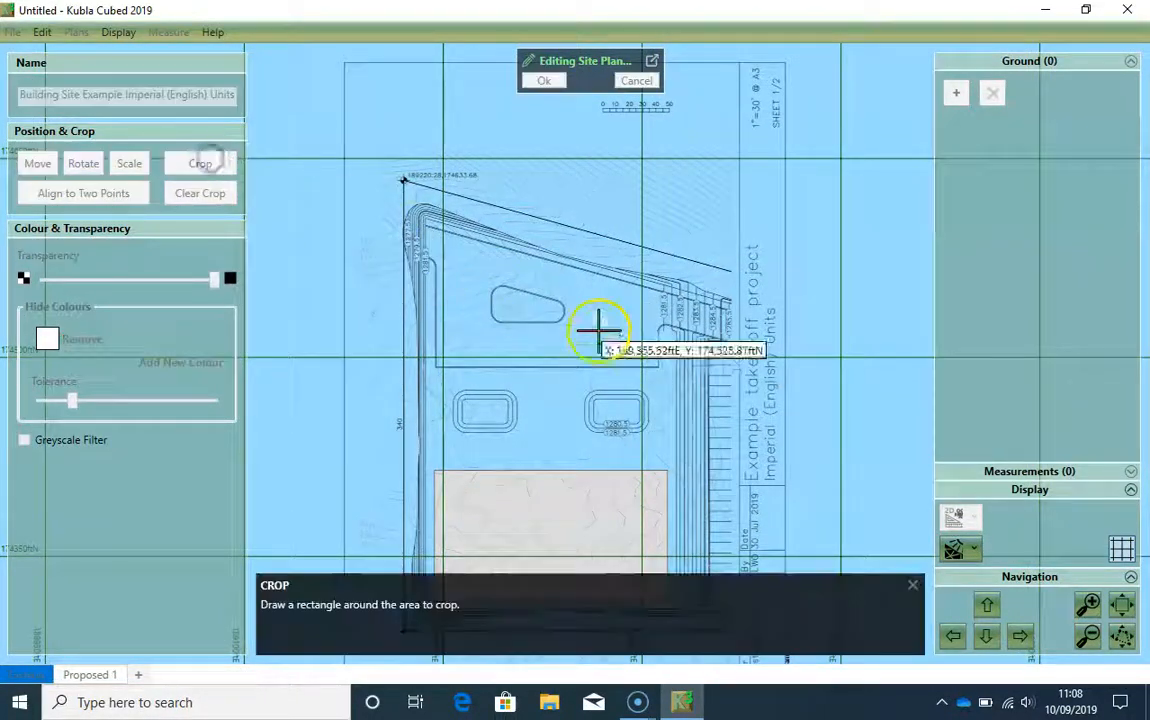
{"action": "scroll", "coordinate": [606, 400], "scroll_direction": "down", "scroll_amount": 1}
{"action": "middle_click_drag", "start_coordinate": [606, 400], "coordinate": [596, 326]}
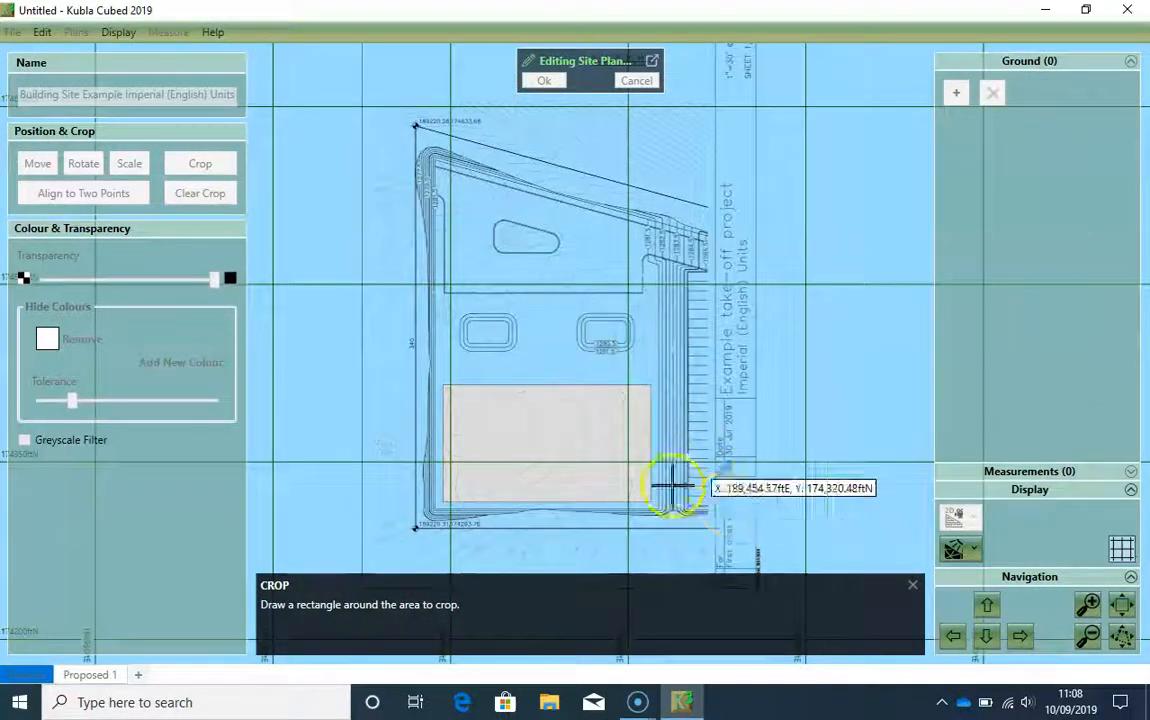
{"action": "left_click_drag", "start_coordinate": [691, 507], "coordinate": [688, 497]}
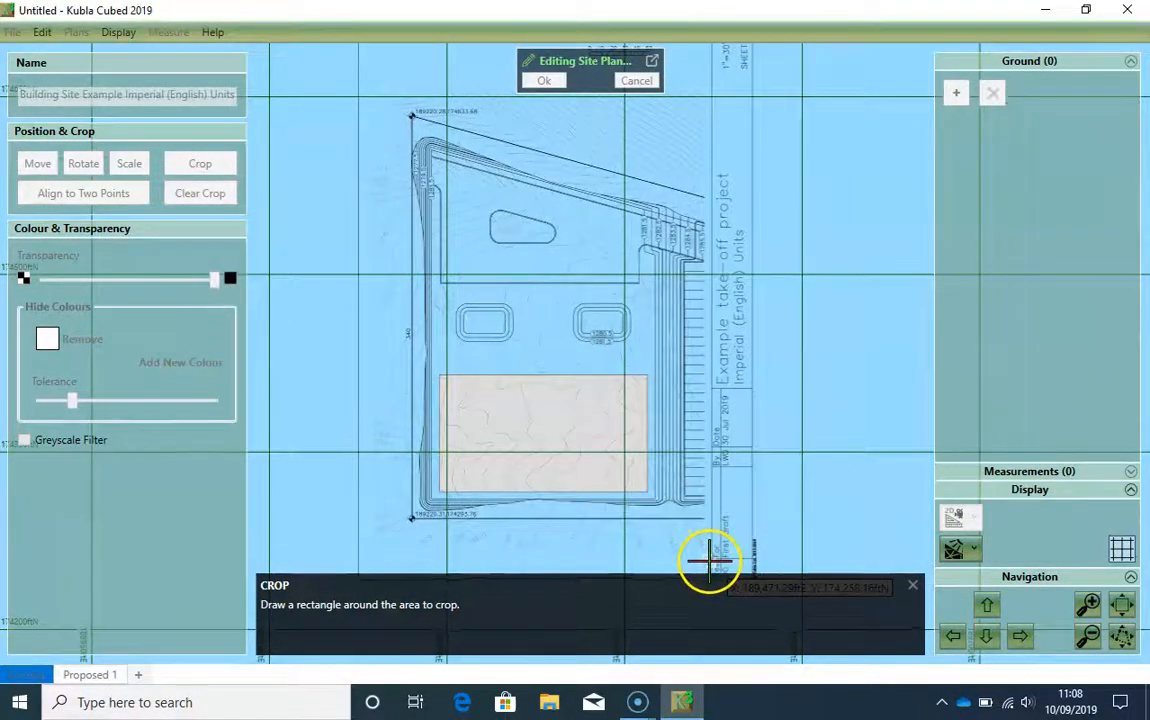
{"action": "left_click_drag", "start_coordinate": [709, 562], "coordinate": [655, 60]}
{"action": "left_click_drag", "start_coordinate": [543, 52], "coordinate": [367, 85]}
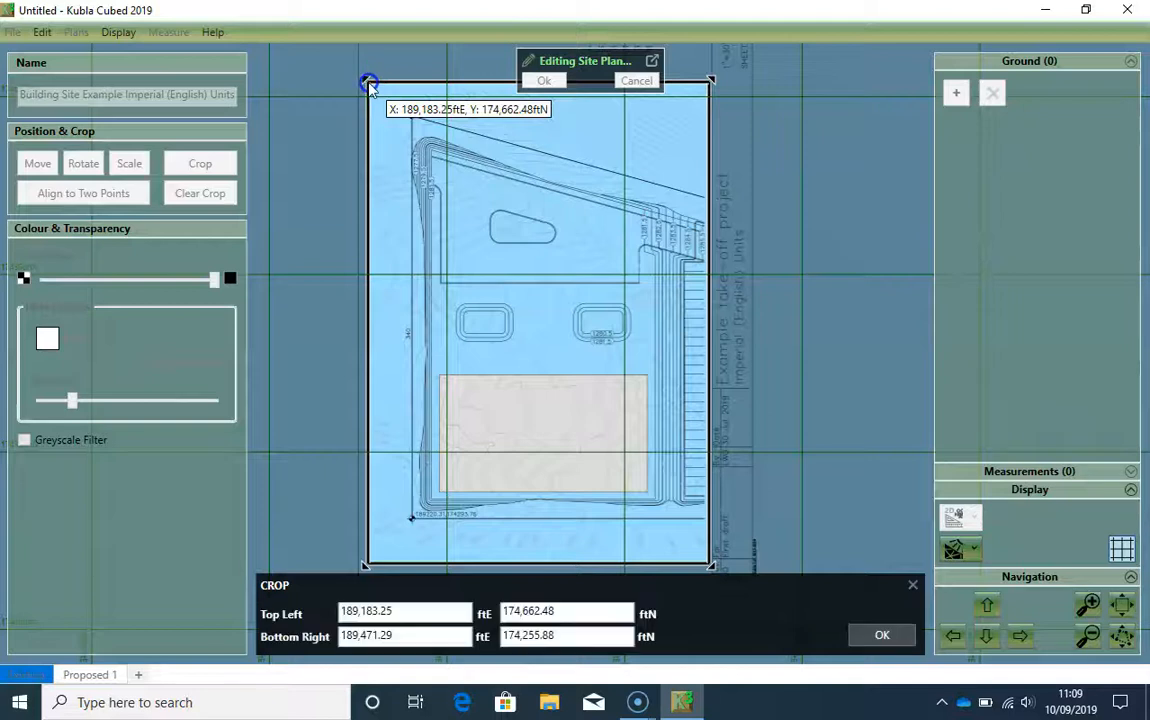
{"action": "left_click", "coordinate": [876, 638]}
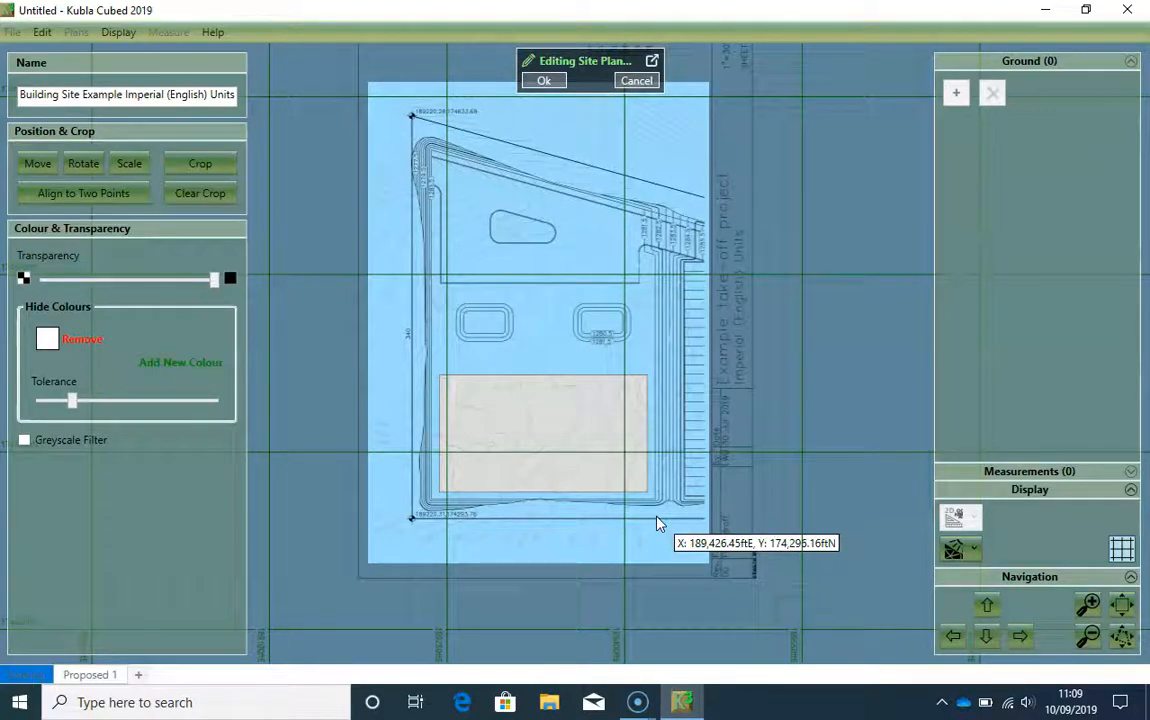
Step: Hide the light grey fill colour of the large rectangle in the south of the plan and finish editing the first site plan
{"action": "left_click", "coordinate": [200, 360]}
{"action": "left_click", "coordinate": [512, 428]}
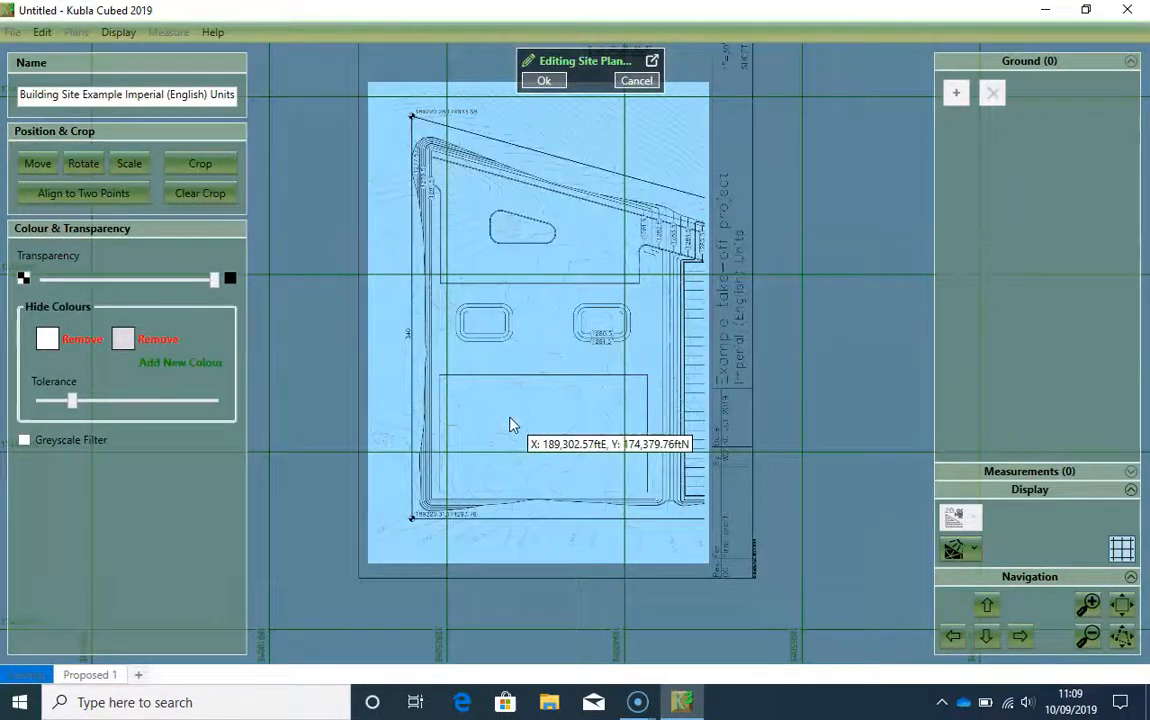
{"action": "left_click", "coordinate": [545, 82]}
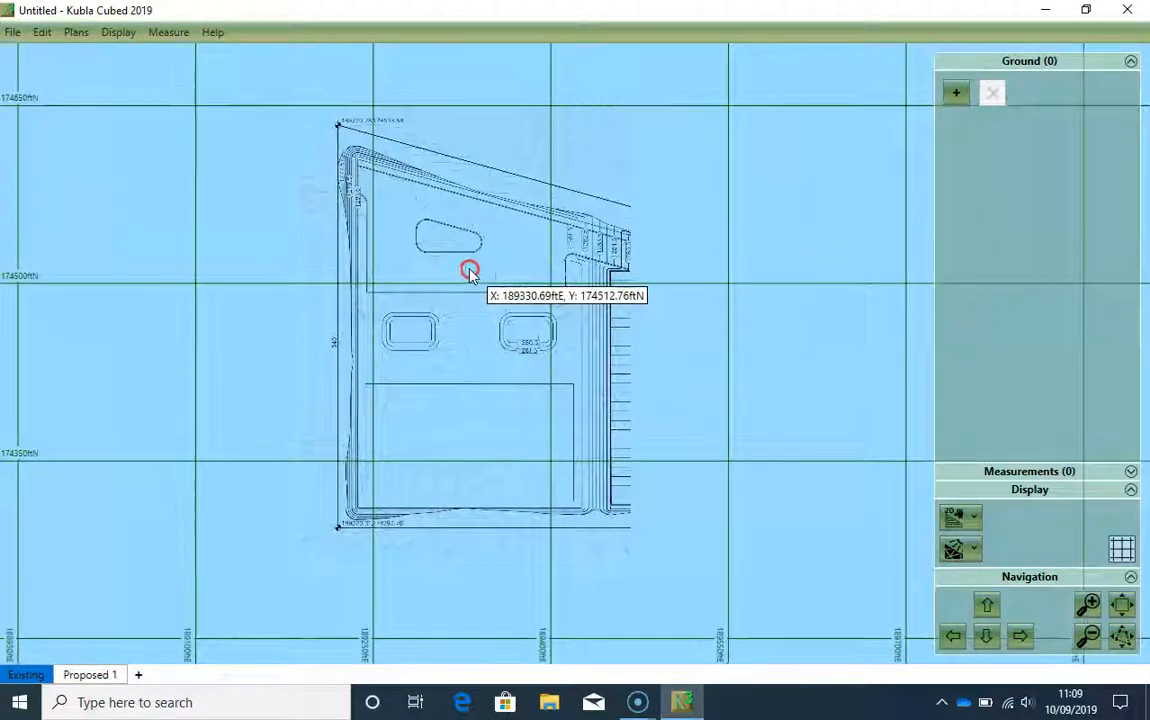
Step: Load page 2 of Building Site Example Imperial (English) Units.pdf as a second site plan
{"action": "left_click", "coordinate": [75, 32]}
{"action": "left_click", "coordinate": [112, 55]}
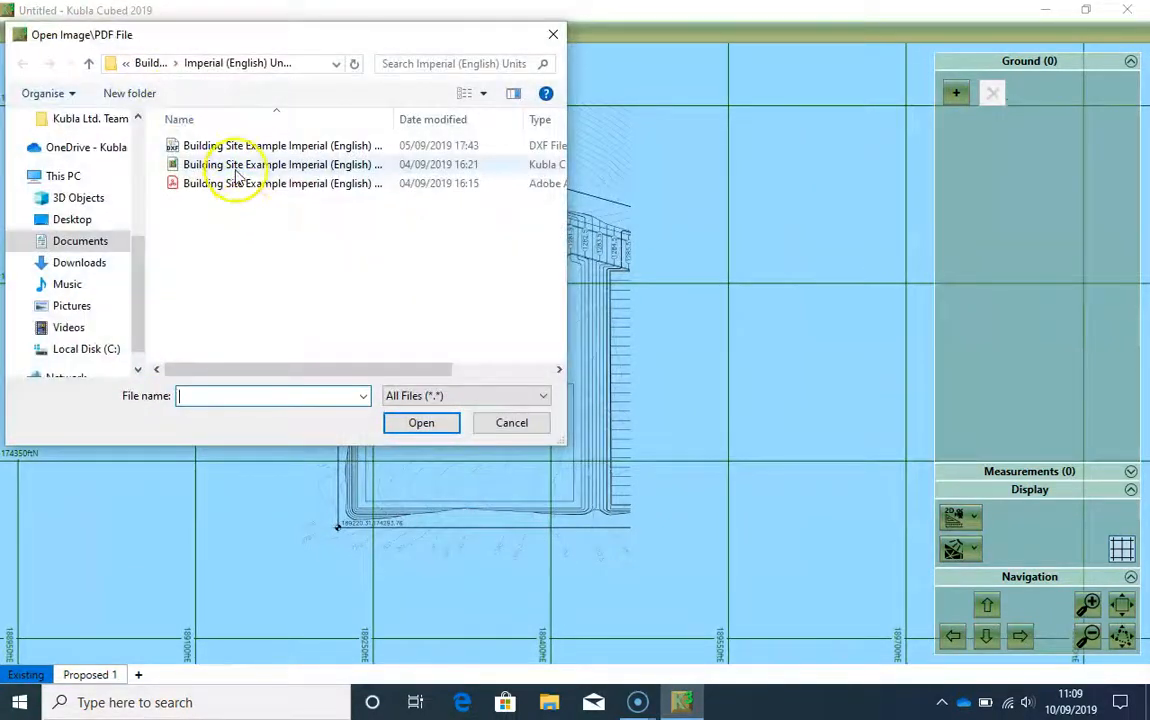
{"action": "left_click", "coordinate": [244, 186]}
{"action": "left_click", "coordinate": [421, 423]}
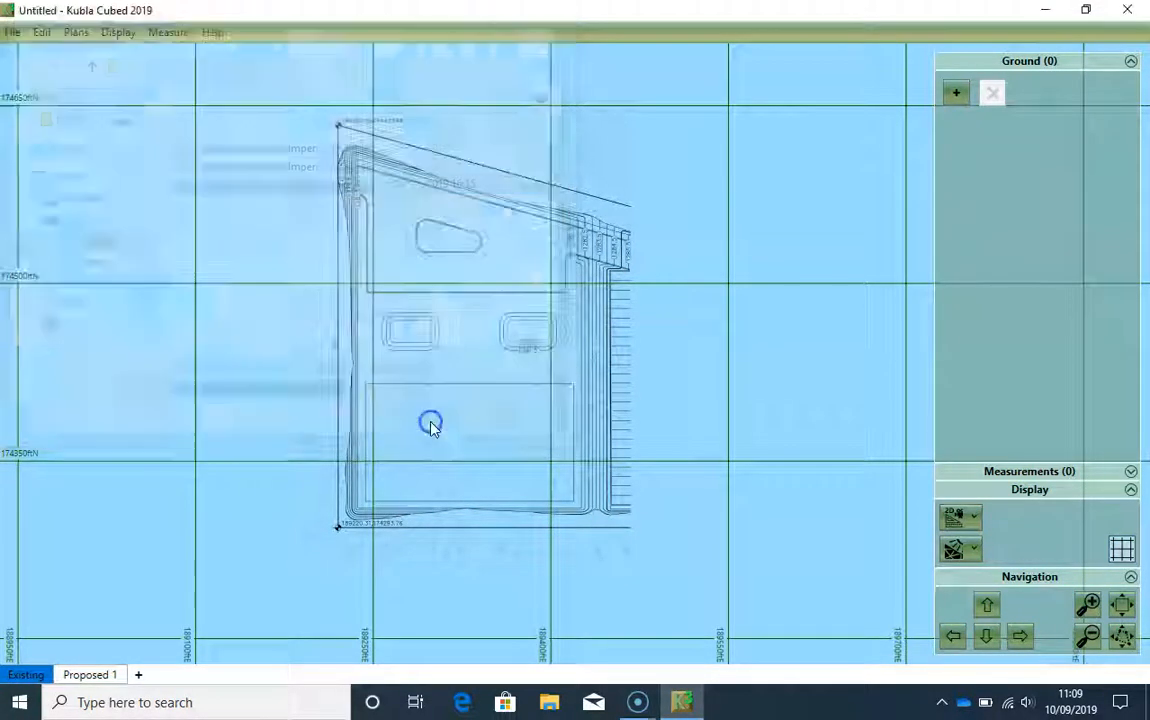
{"action": "left_click", "coordinate": [245, 208]}
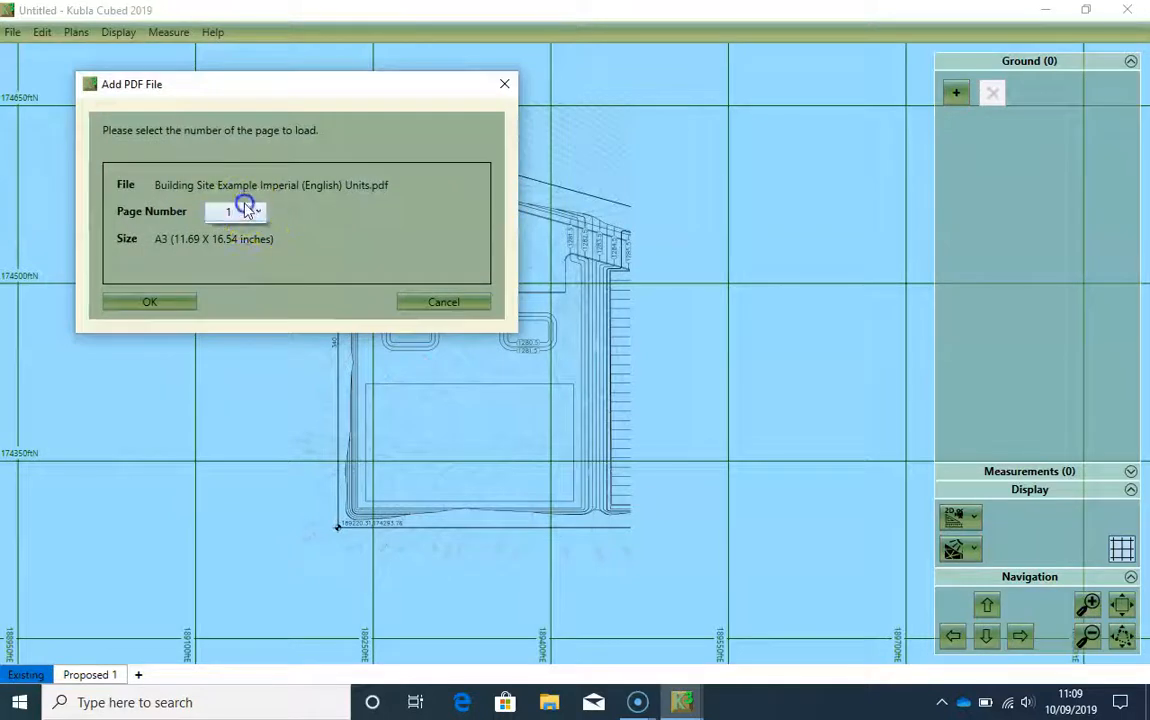
{"action": "left_click", "coordinate": [165, 305]}
{"action": "left_click", "coordinate": [388, 460]}
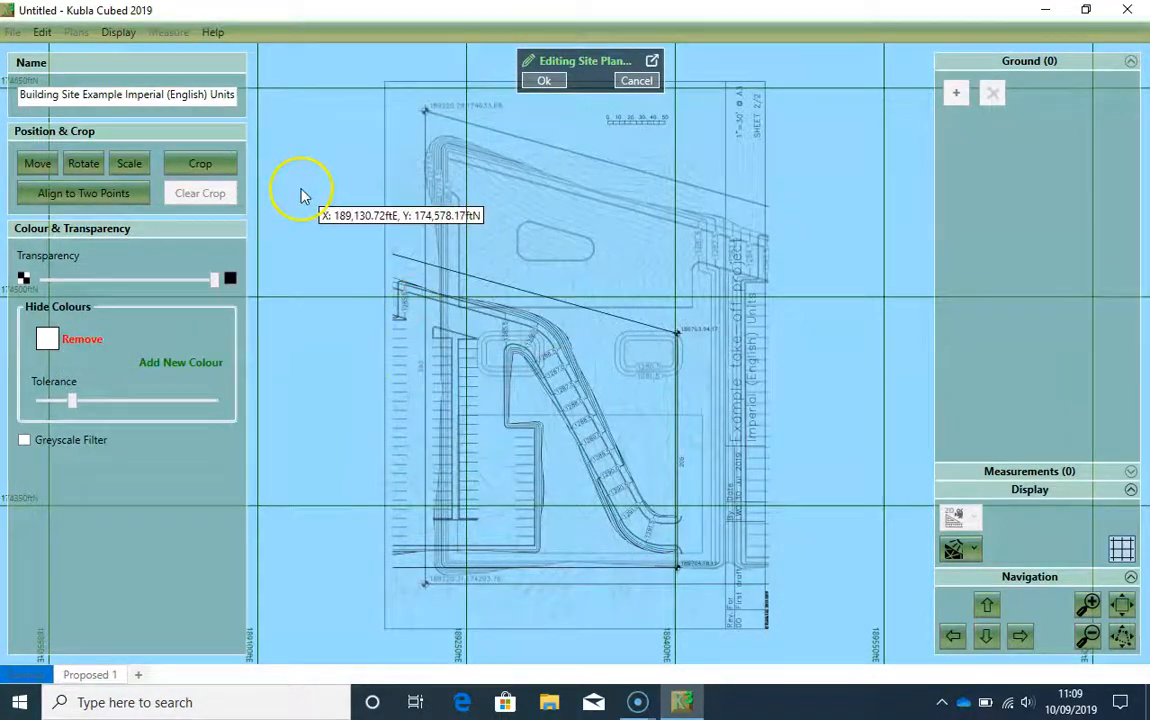
Step: Scale the second sheet by known scale to 1 inch = 30 ft
{"action": "left_click", "coordinate": [129, 163]}
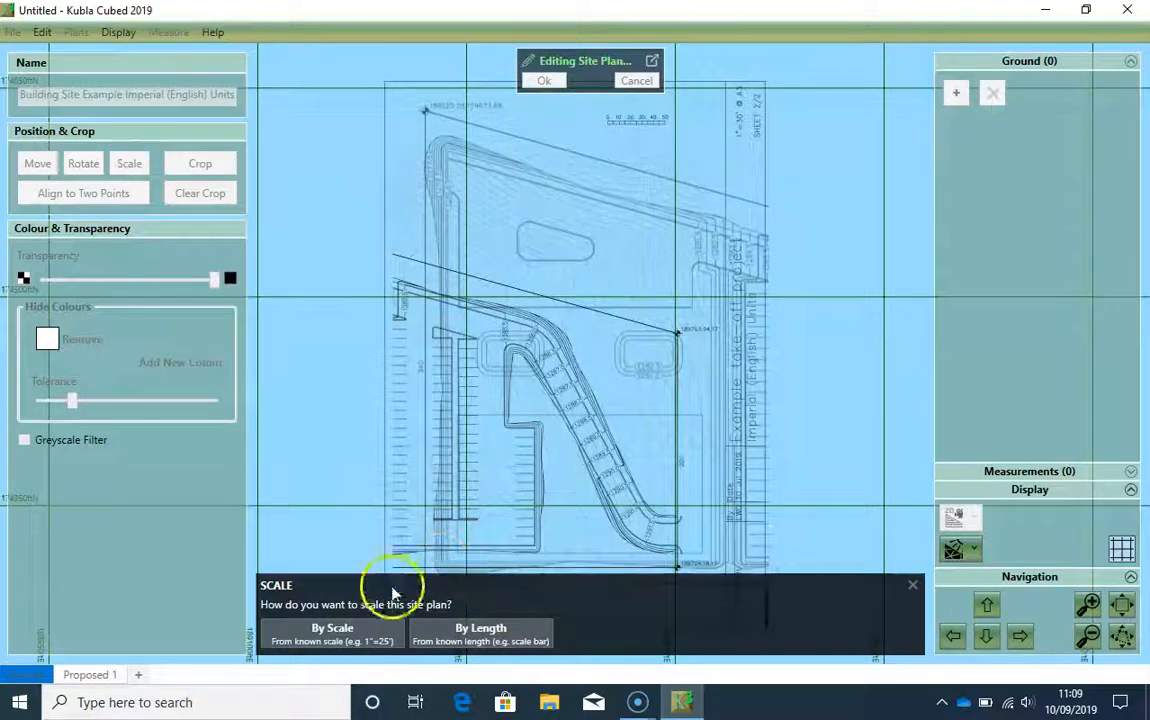
{"action": "left_click", "coordinate": [373, 628]}
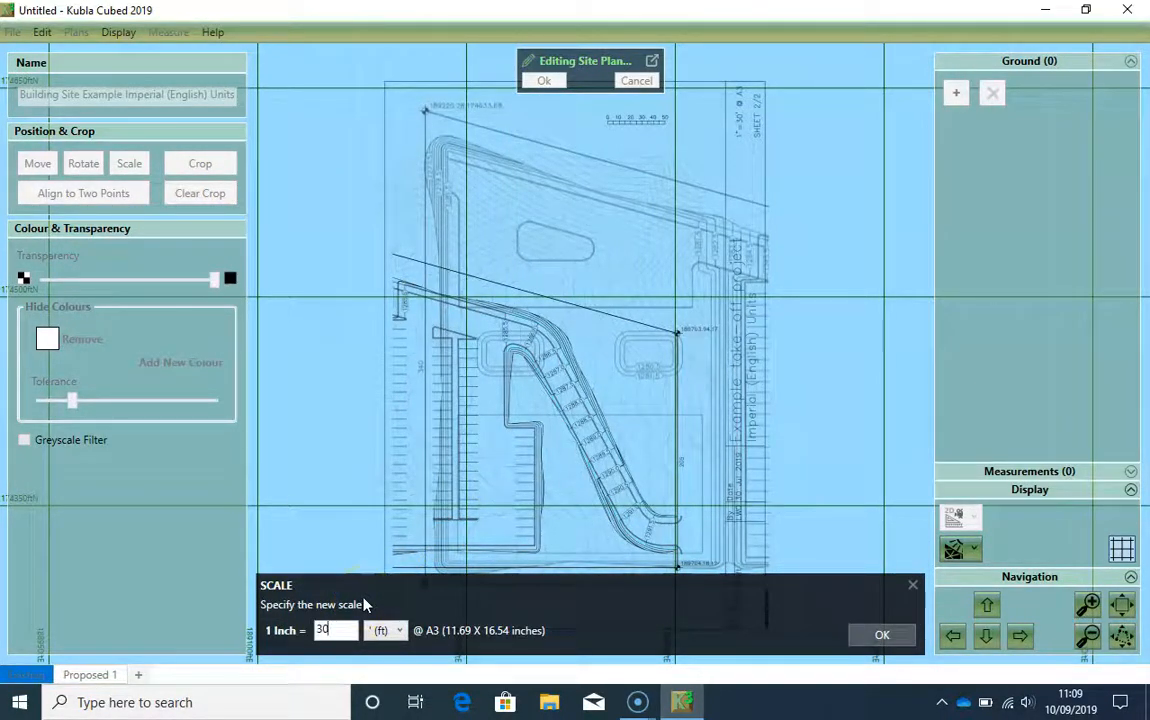
{"action": "left_click", "coordinate": [862, 634]}
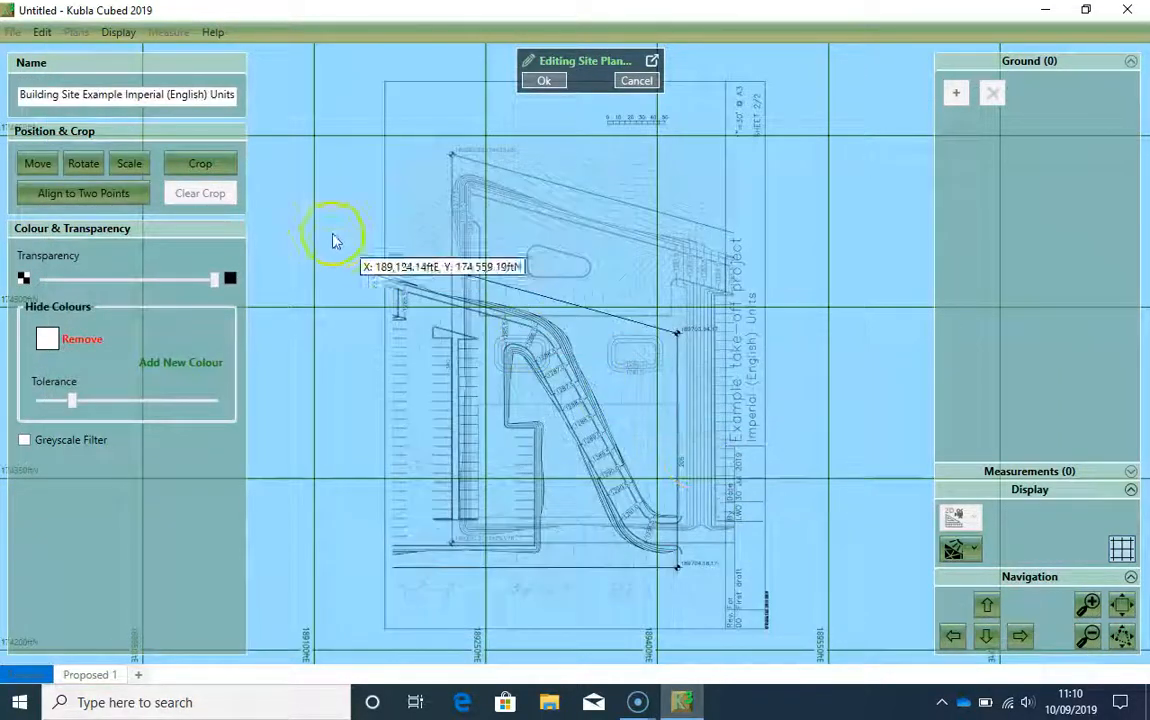
Step: Move the second sheet by the lower corner of the pointed edge near its north-west side onto the matching corner of the first sheet
{"action": "left_click", "coordinate": [40, 163]}
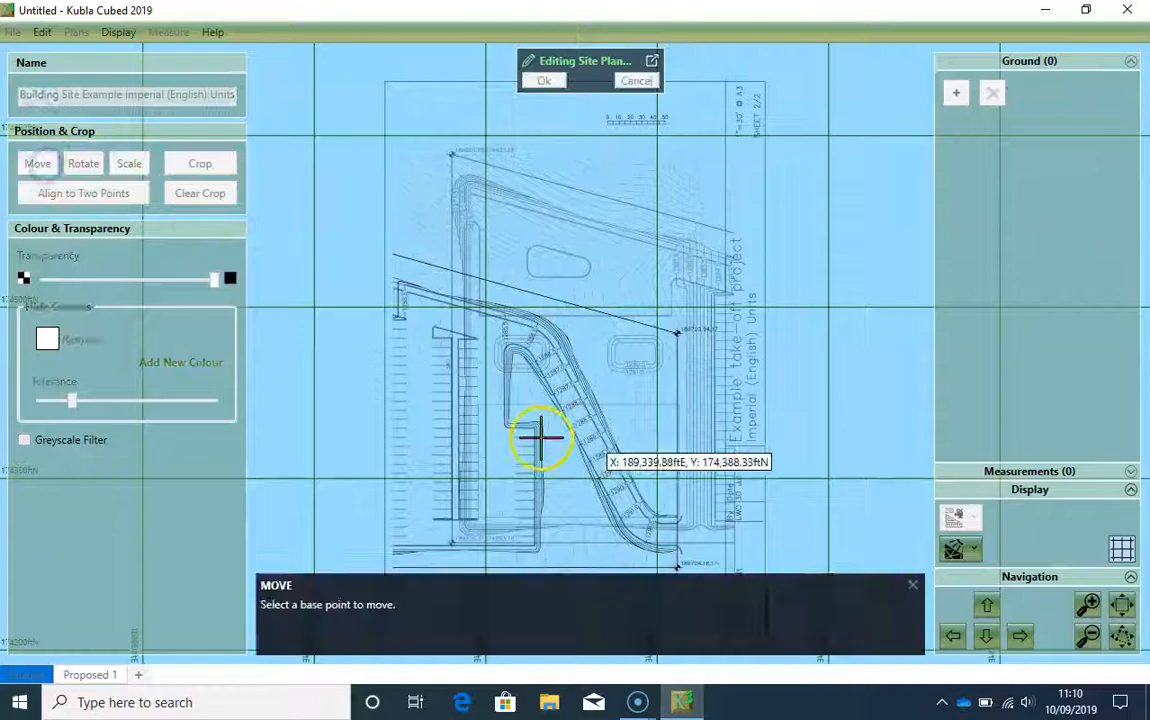
{"action": "scroll", "coordinate": [452, 392], "scroll_direction": "up", "scroll_amount": 5}
{"action": "scroll", "coordinate": [358, 336], "scroll_direction": "up", "scroll_amount": 5}
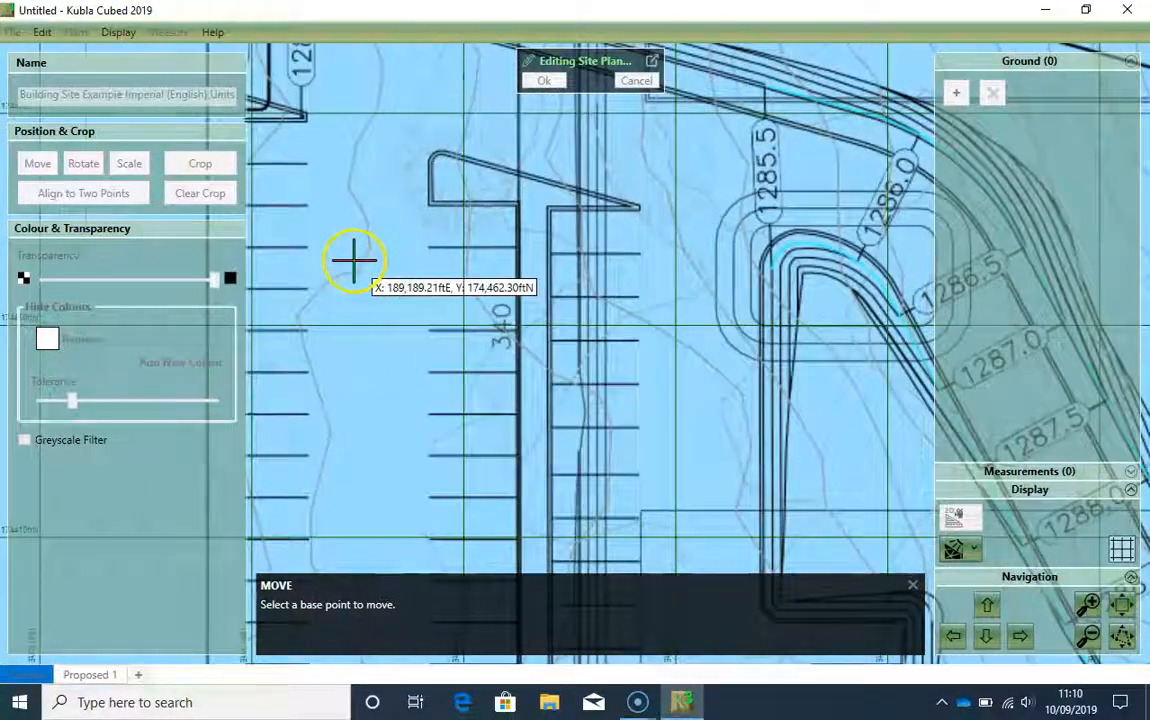
{"action": "scroll", "coordinate": [639, 260], "scroll_direction": "up", "scroll_amount": 5}
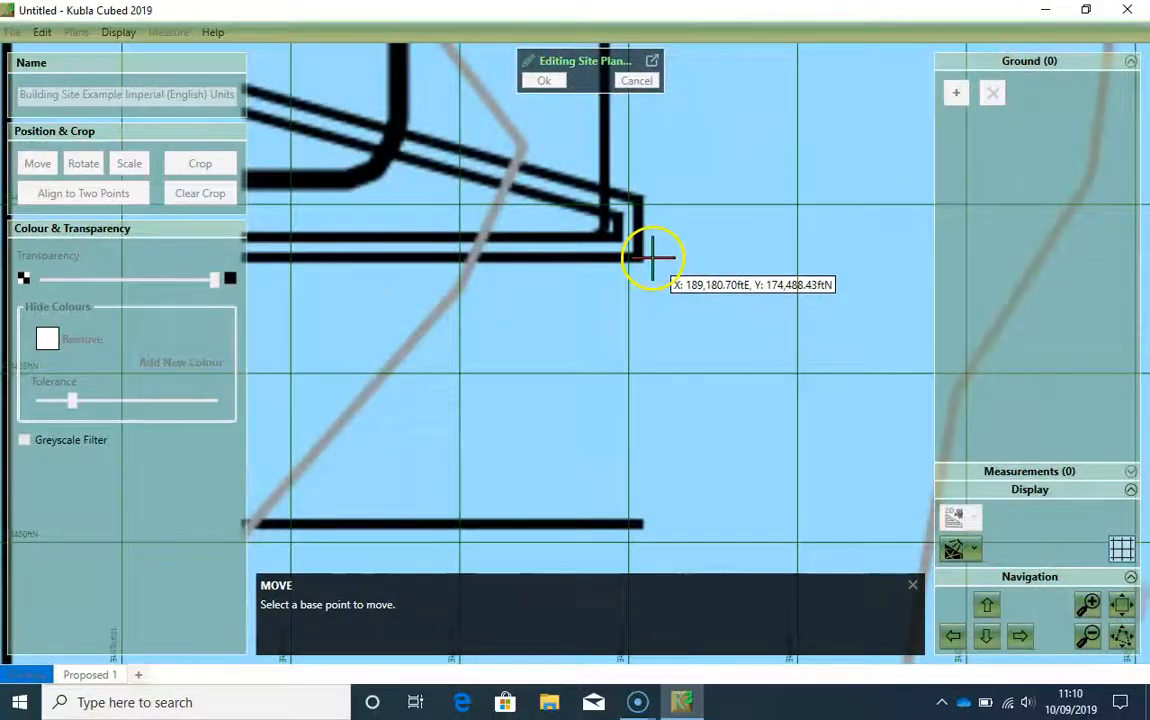
{"action": "scroll", "coordinate": [645, 263], "scroll_direction": "up", "scroll_amount": 2}
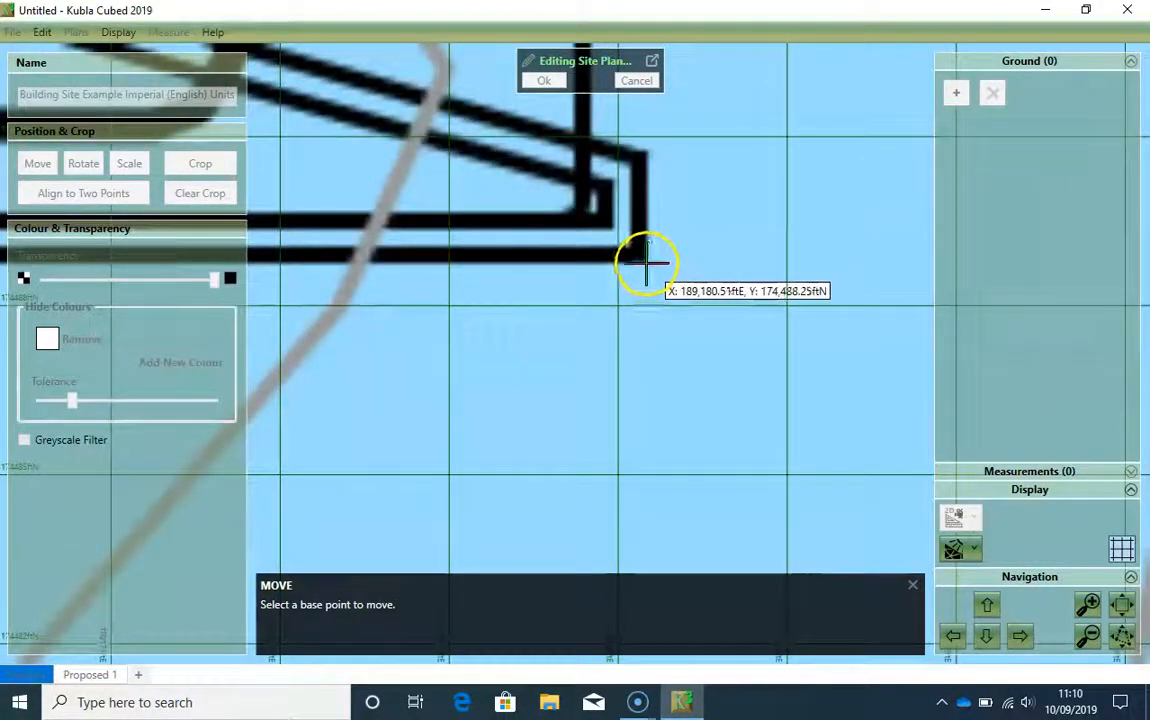
{"action": "left_click", "coordinate": [645, 263]}
{"action": "scroll", "coordinate": [647, 385], "scroll_direction": "down", "scroll_amount": 5}
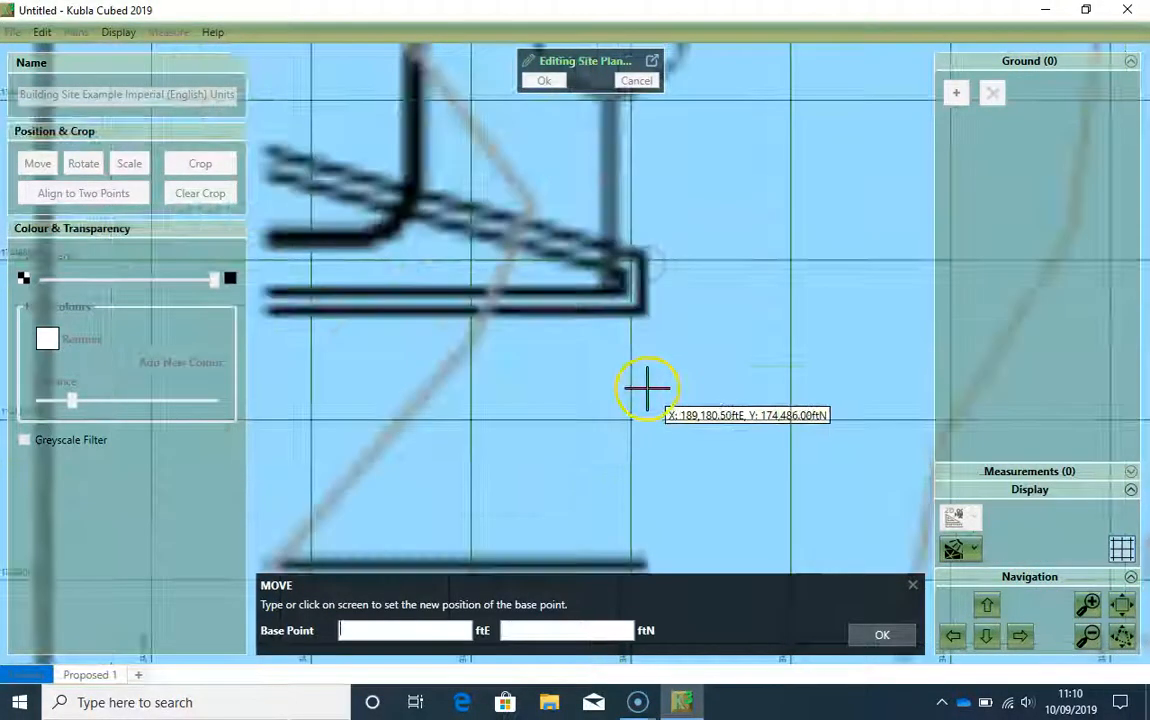
{"action": "scroll", "coordinate": [643, 392], "scroll_direction": "down", "scroll_amount": 5}
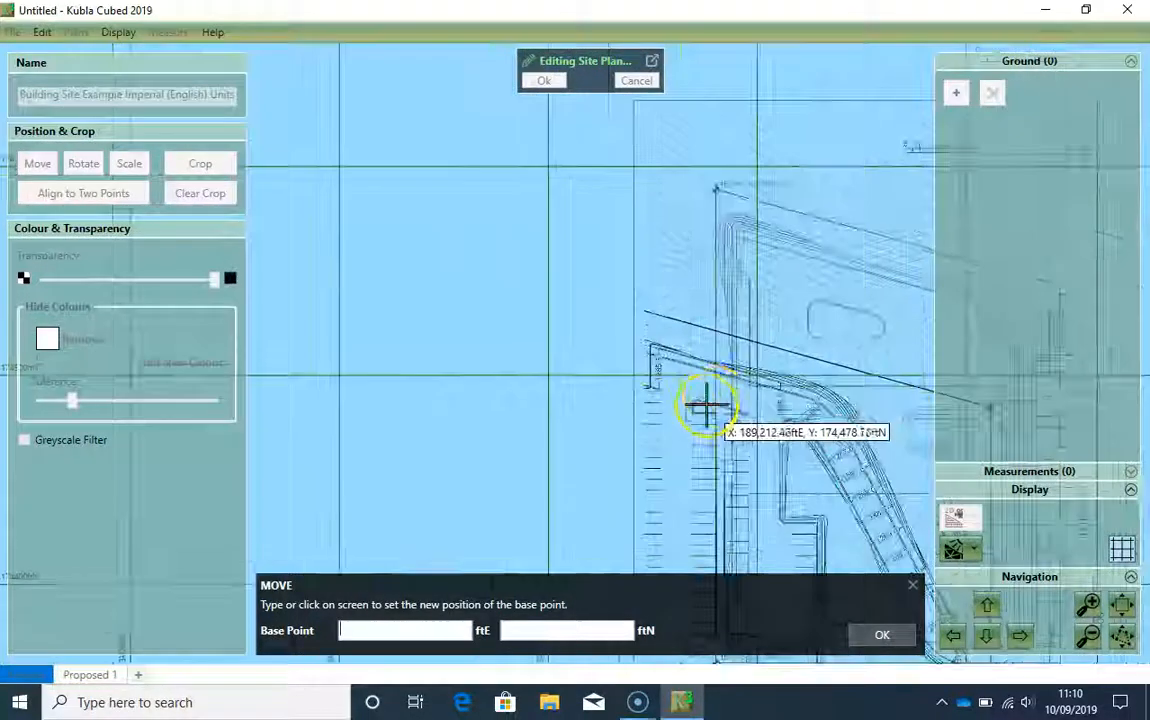
{"action": "scroll", "coordinate": [619, 321], "scroll_direction": "up", "scroll_amount": 4}
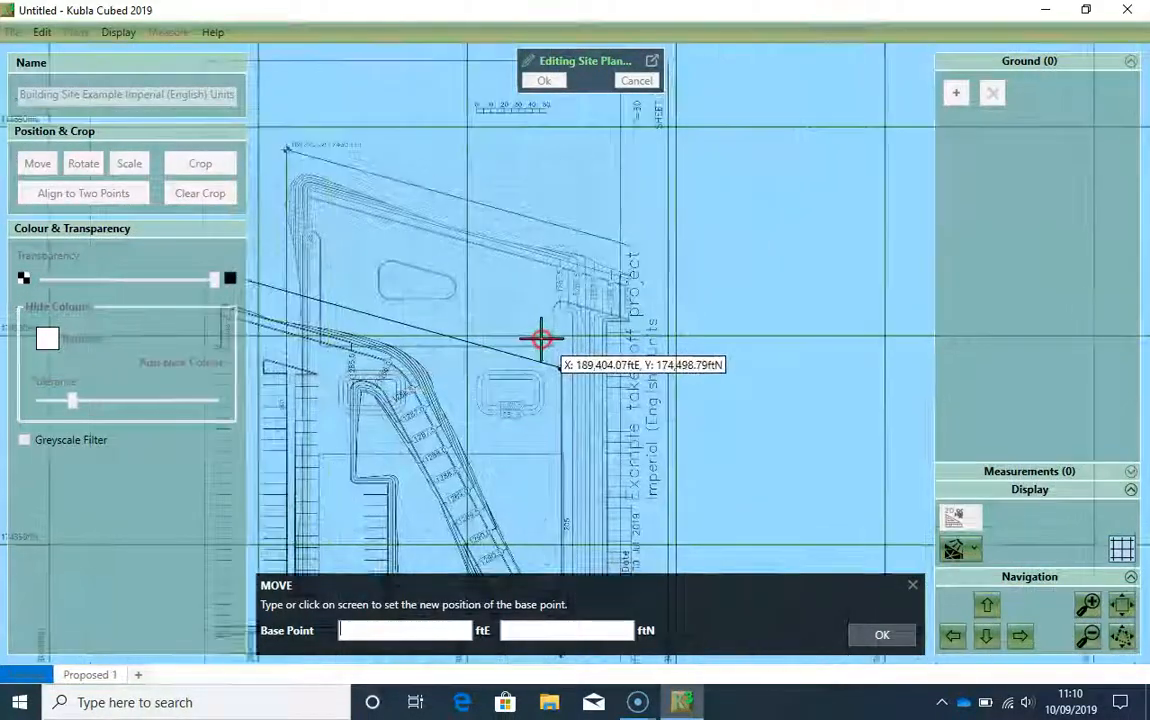
{"action": "scroll", "coordinate": [630, 321], "scroll_direction": "up", "scroll_amount": 5}
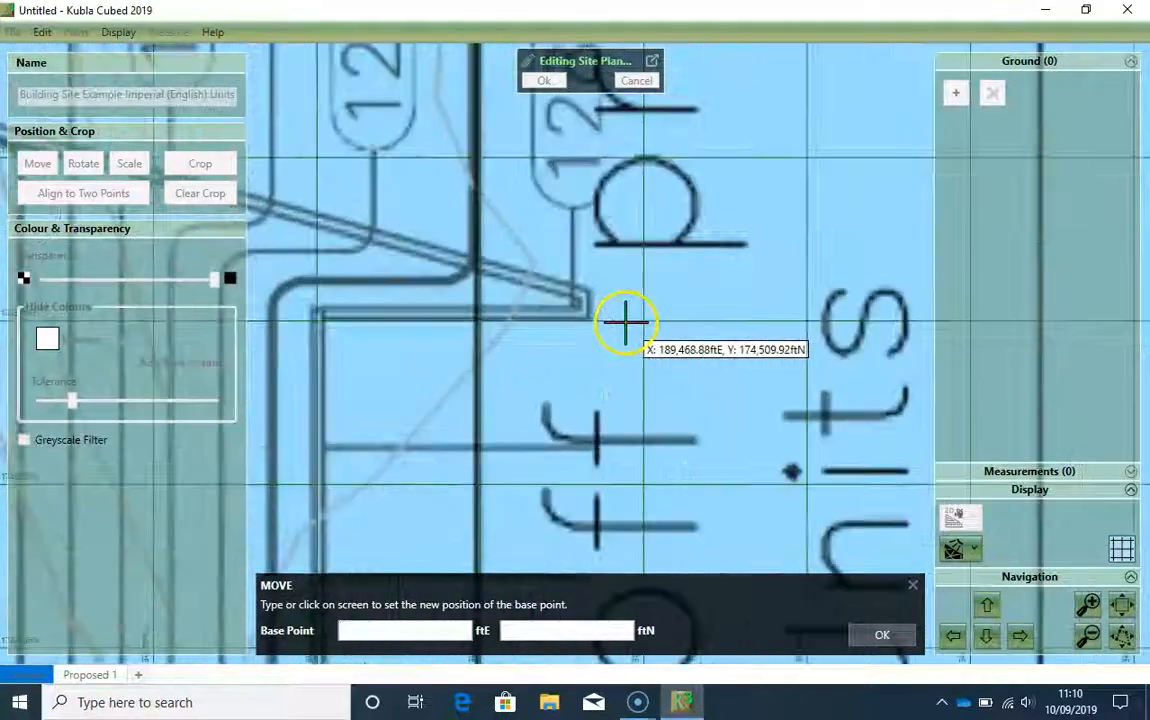
{"action": "scroll", "coordinate": [563, 325], "scroll_direction": "up", "scroll_amount": 4}
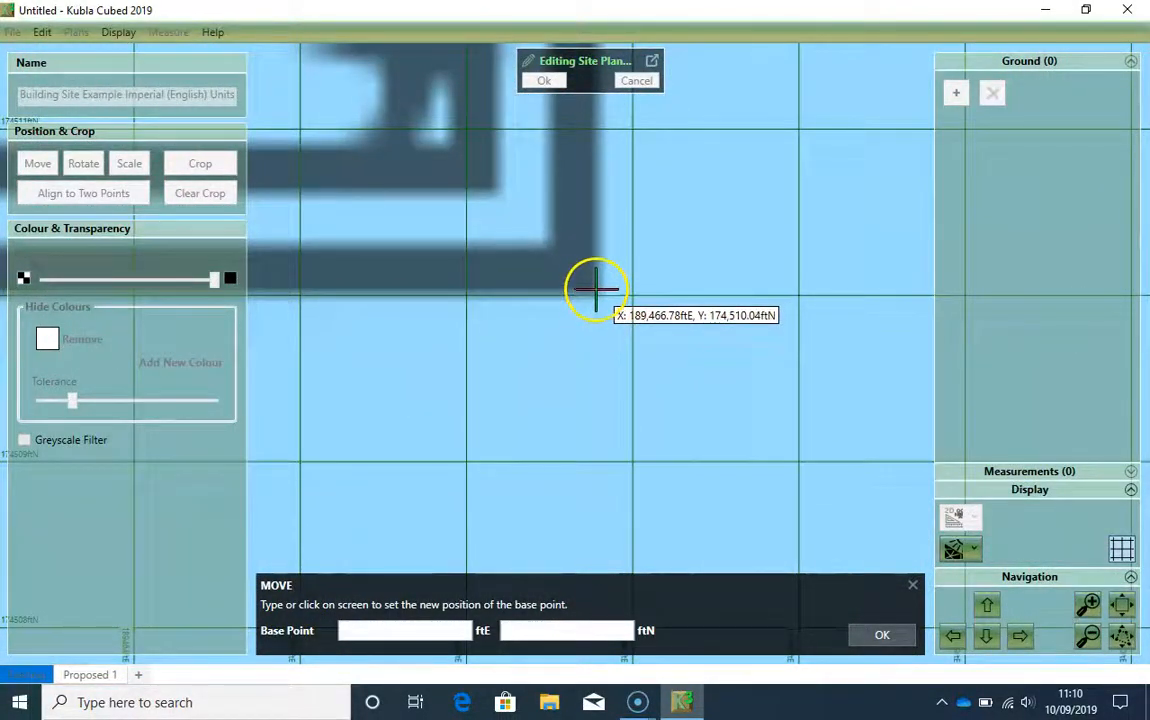
{"action": "left_click", "coordinate": [594, 291]}
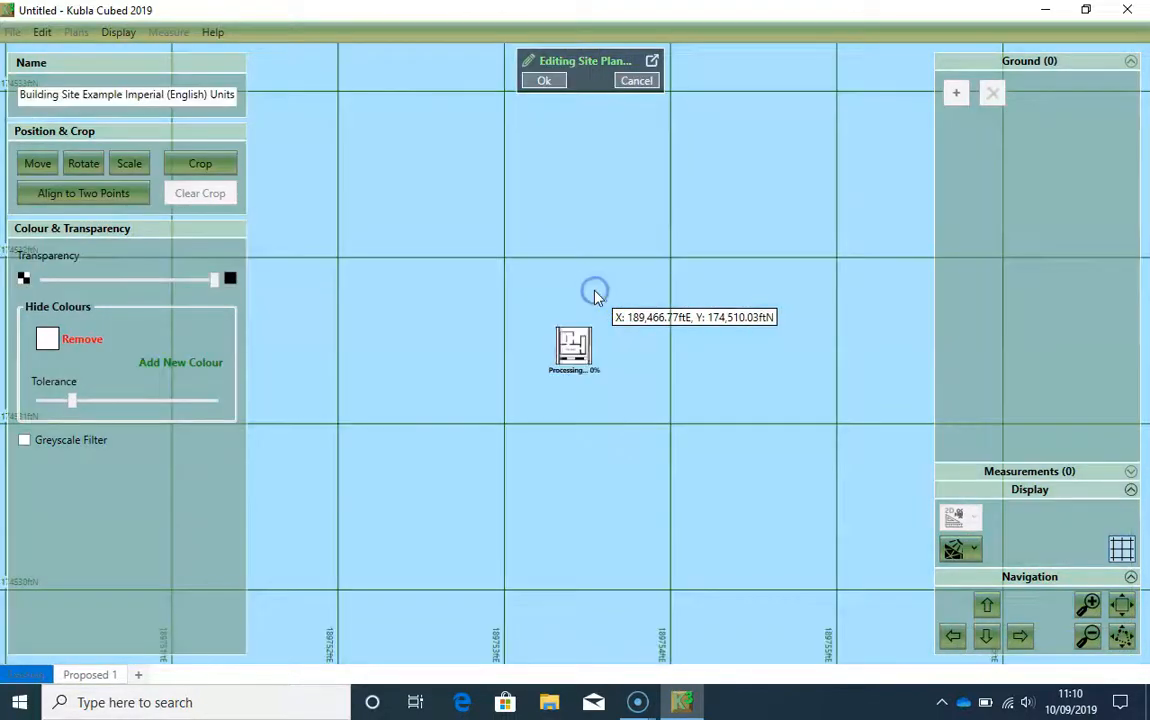
Step: Crop the second sheet to a rectangle from 189,449.57 ftE, 174,664.30 ftN to 189,743.15 ftE, 174,262.32 ftN, leaving out the title block
{"action": "scroll", "coordinate": [616, 326], "scroll_direction": "down", "scroll_amount": 5}
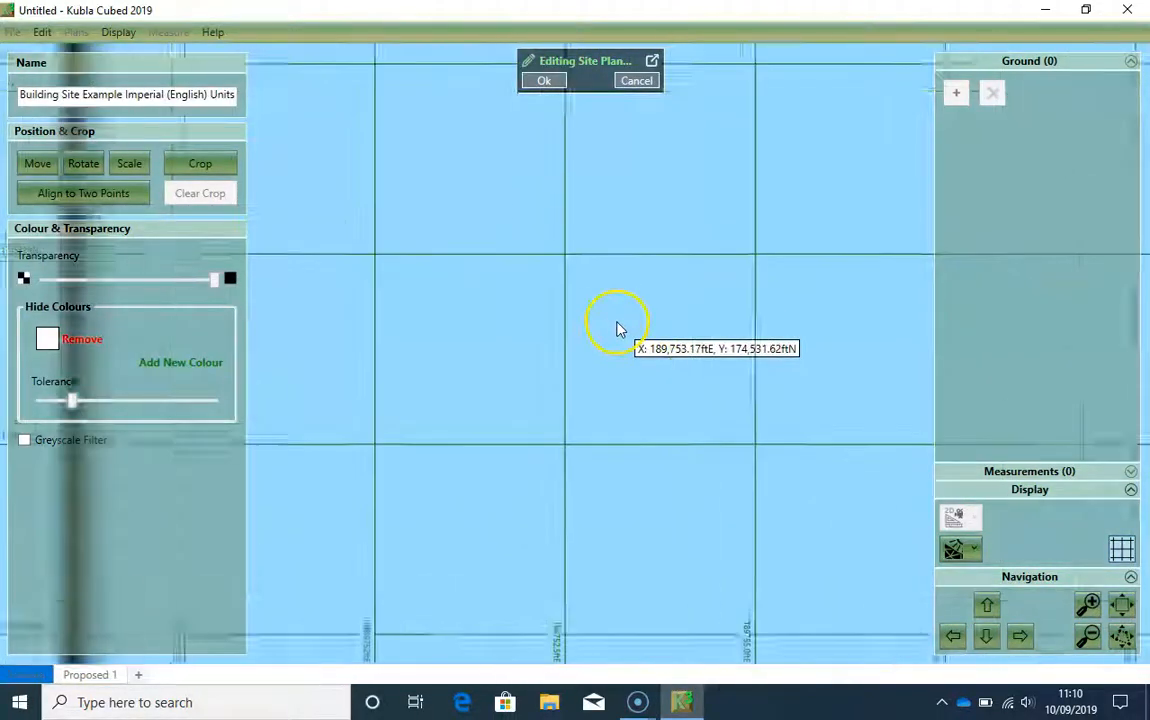
{"action": "left_click_drag", "start_coordinate": [421, 369], "coordinate": [564, 352]}
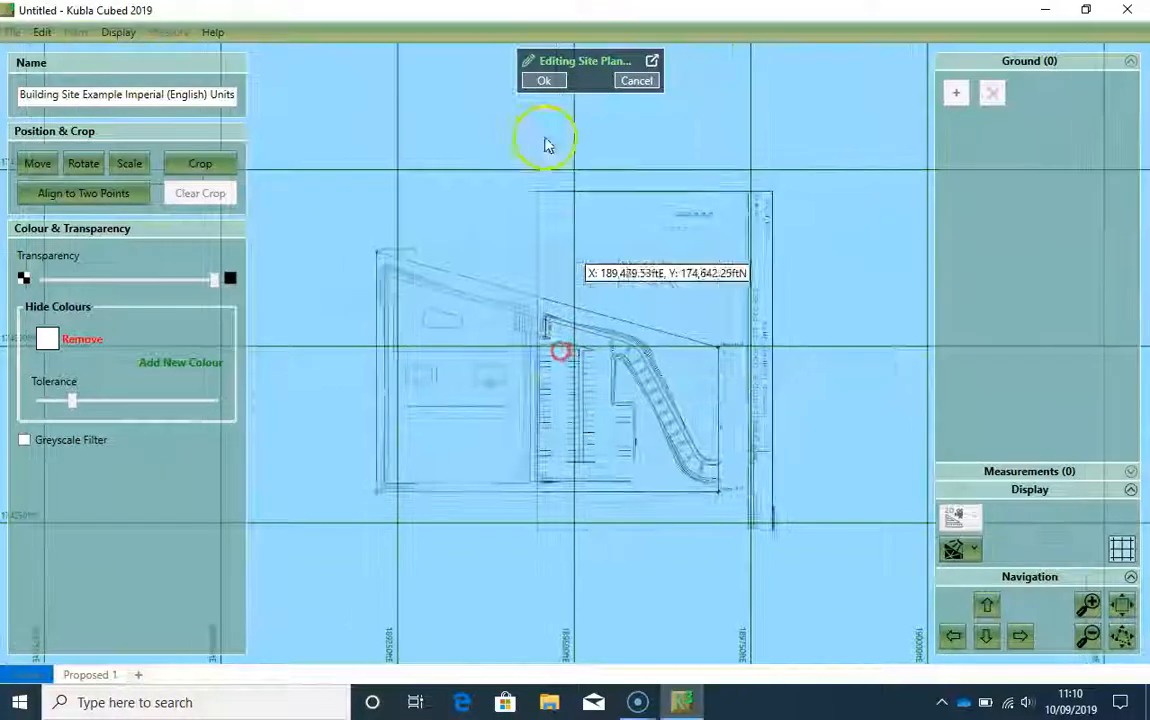
{"action": "left_click_drag", "start_coordinate": [636, 288], "coordinate": [593, 245]}
{"action": "scroll", "coordinate": [436, 295], "scroll_direction": "up", "scroll_amount": 2}
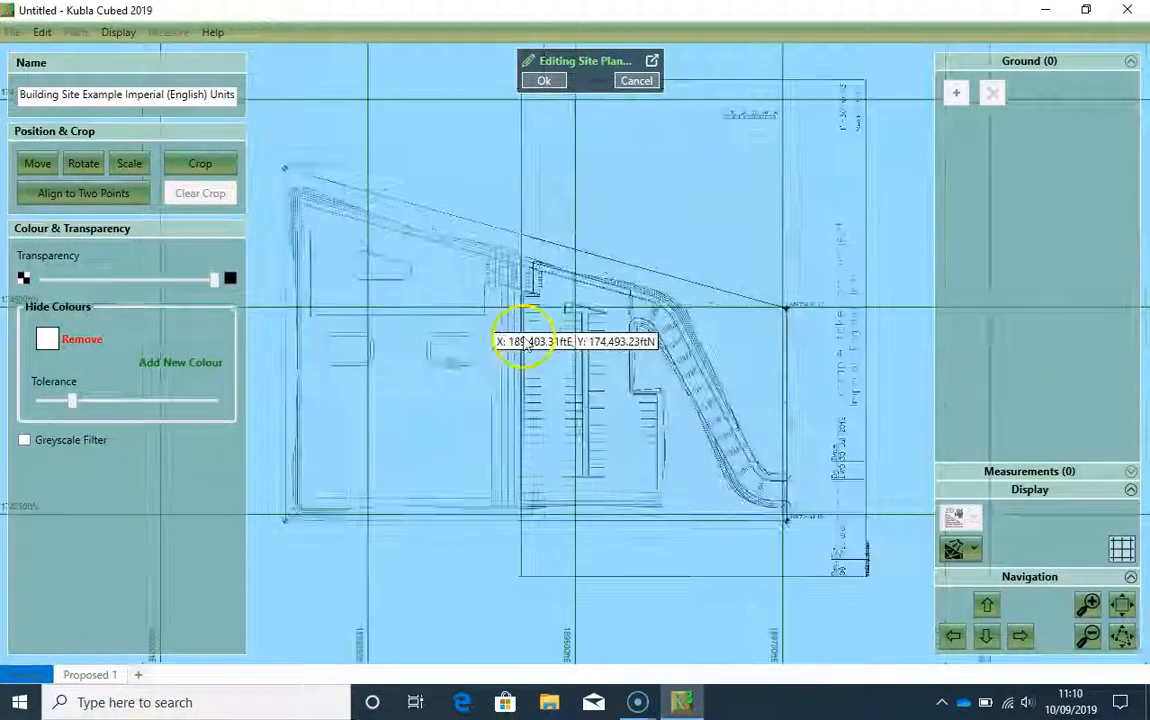
{"action": "scroll", "coordinate": [539, 341], "scroll_direction": "down", "scroll_amount": 1}
{"action": "left_click", "coordinate": [200, 168]}
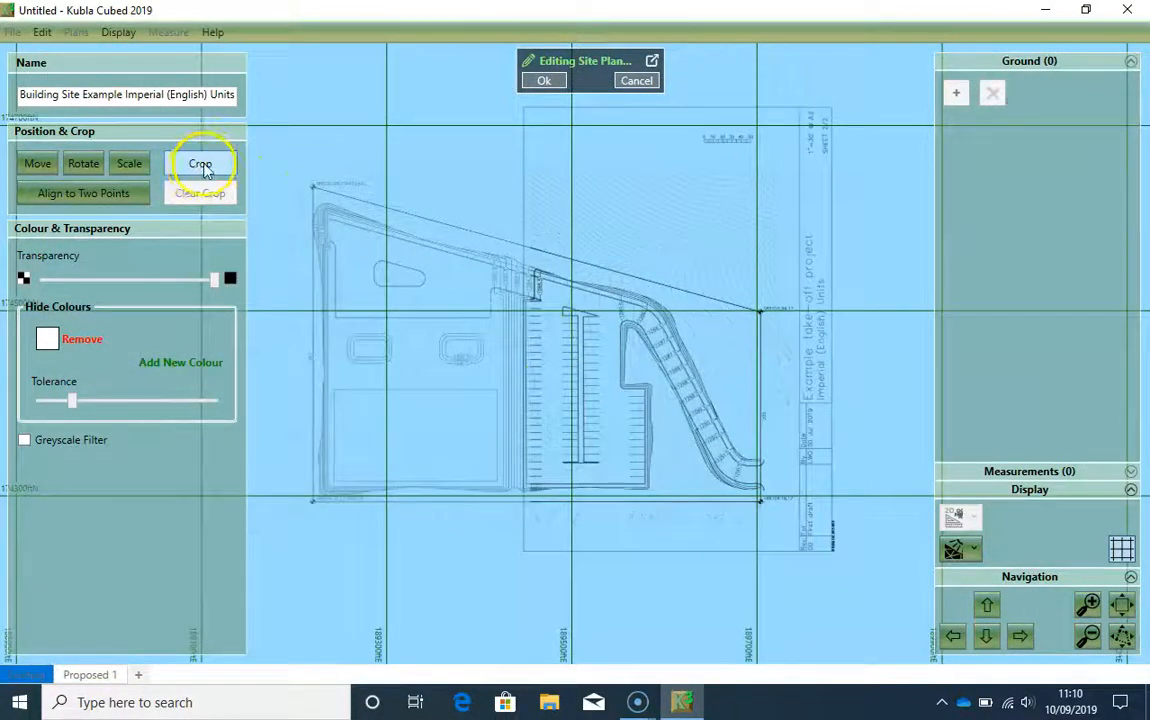
{"action": "left_click", "coordinate": [203, 165]}
{"action": "left_click_drag", "start_coordinate": [626, 432], "coordinate": [587, 404]}
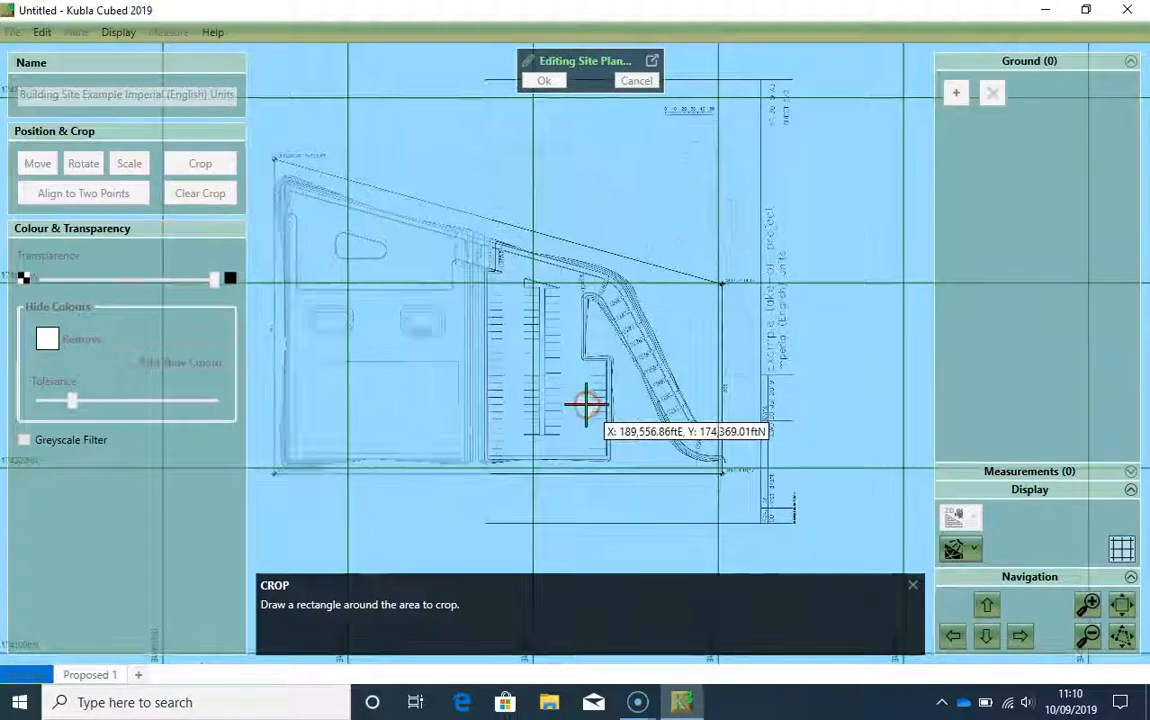
{"action": "scroll", "coordinate": [750, 485], "scroll_direction": "up", "scroll_amount": 1}
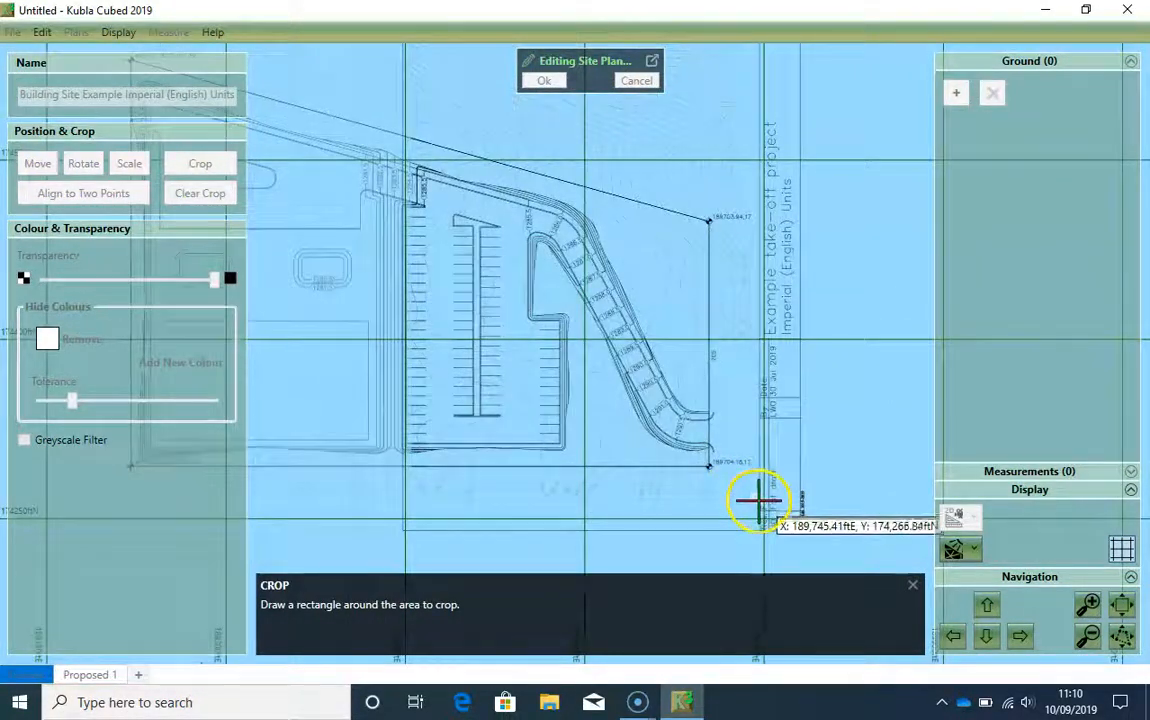
{"action": "left_click", "coordinate": [753, 501]}
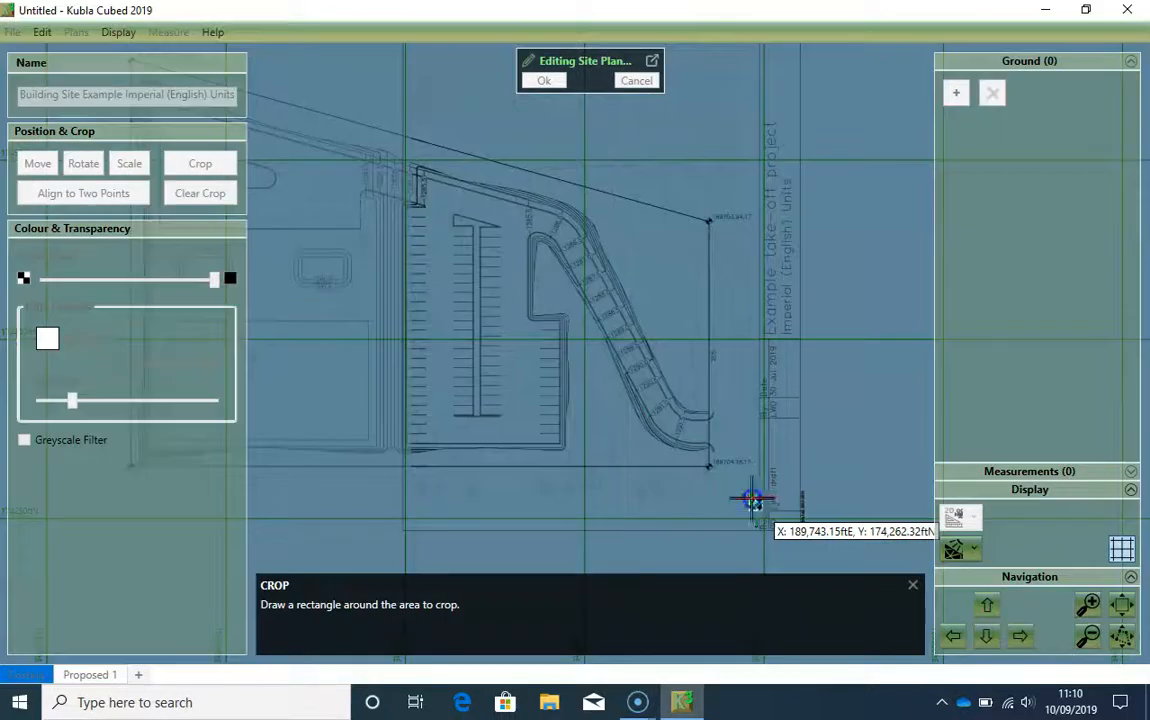
{"action": "left_click_drag", "start_coordinate": [529, 130], "coordinate": [537, 288]}
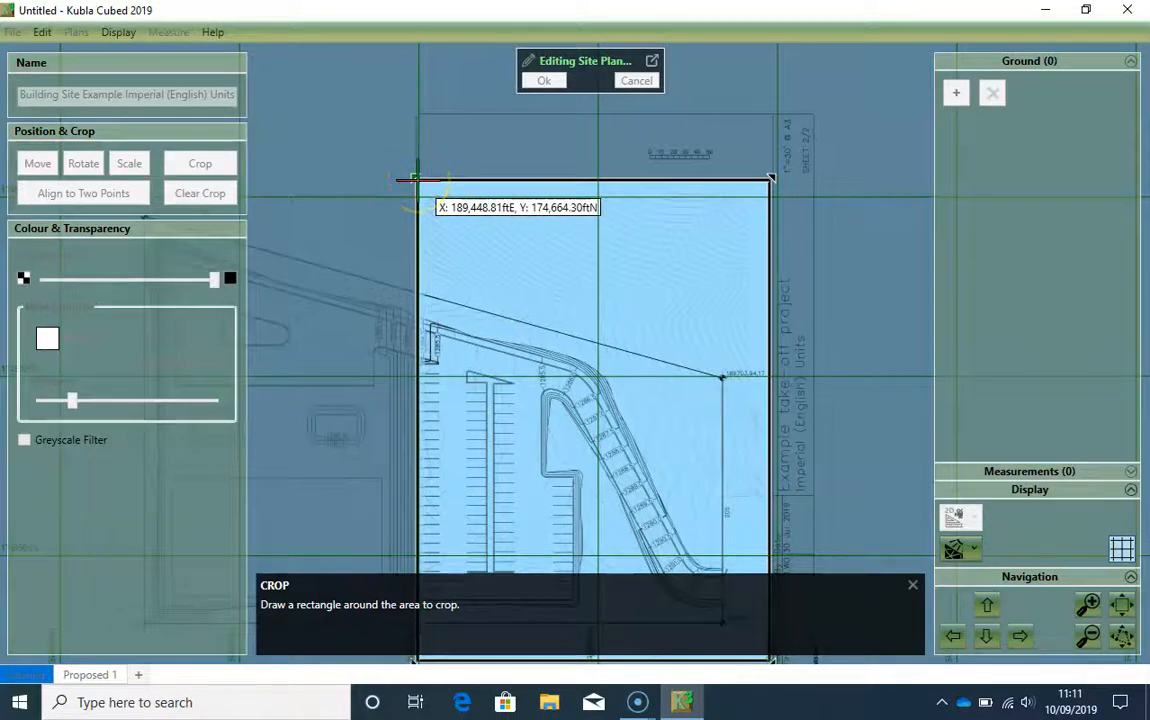
{"action": "left_click", "coordinate": [419, 182]}
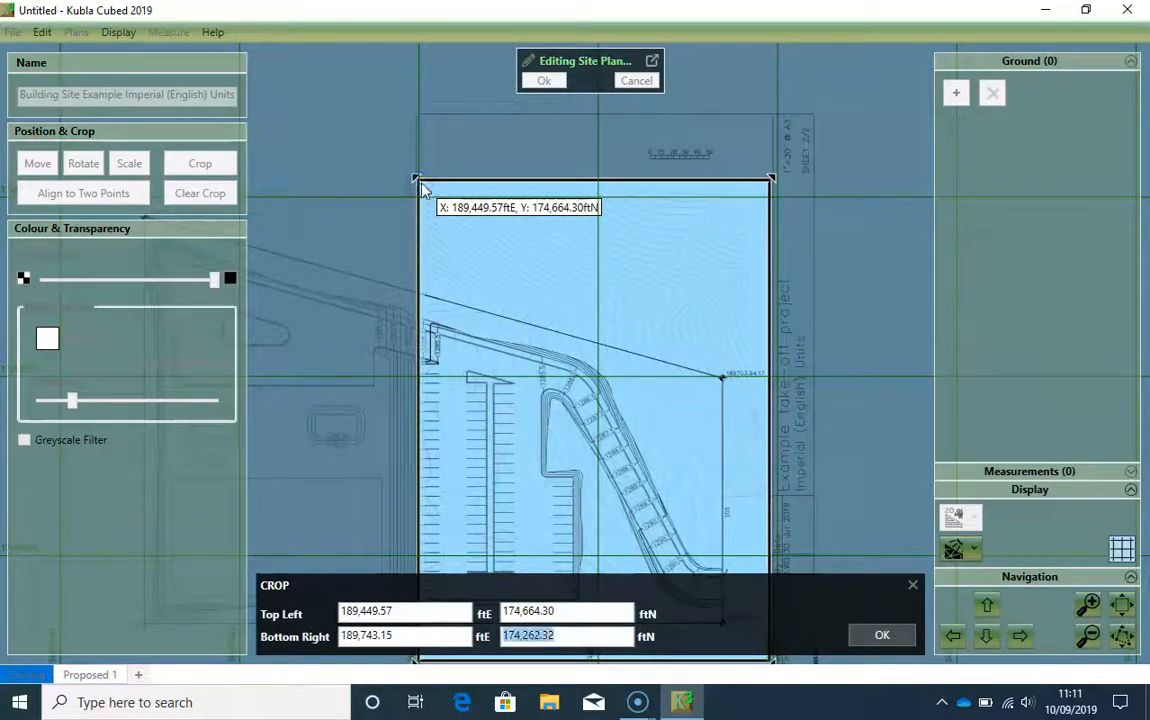
{"action": "left_click", "coordinate": [877, 634]}
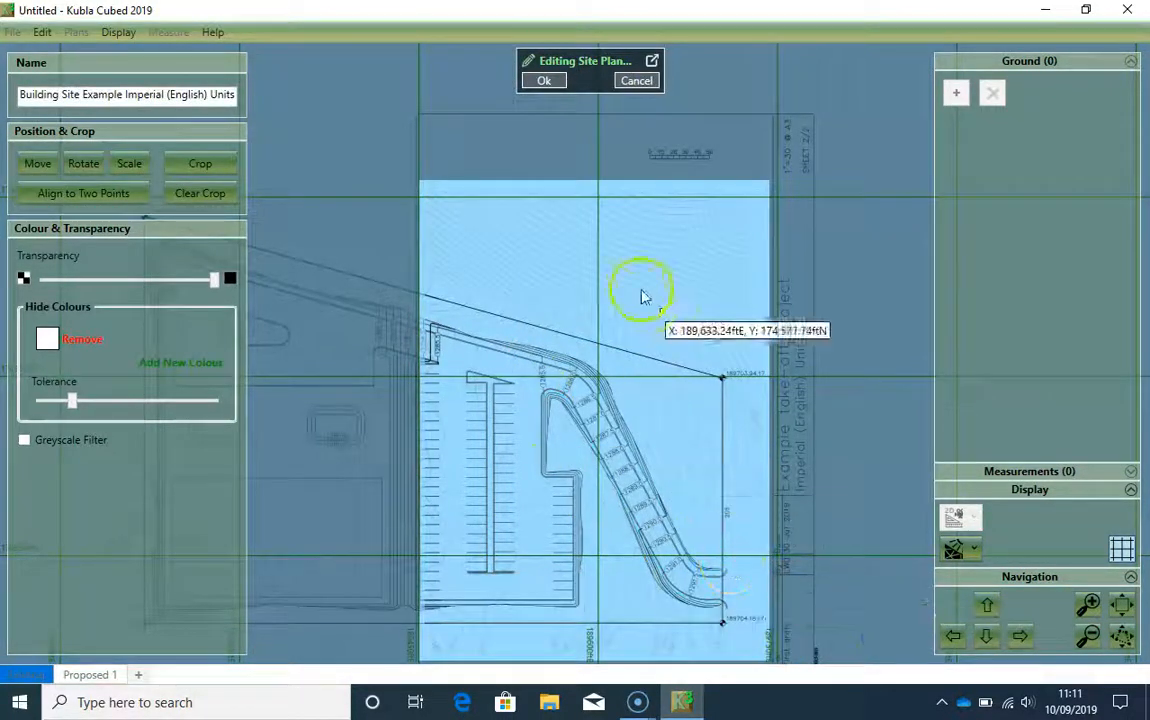
Step: Accept the edits to the second site plan and finish editing it
{"action": "scroll", "coordinate": [590, 450], "scroll_direction": "down", "scroll_amount": 2}
{"action": "left_click_drag", "start_coordinate": [526, 467], "coordinate": [584, 381]}
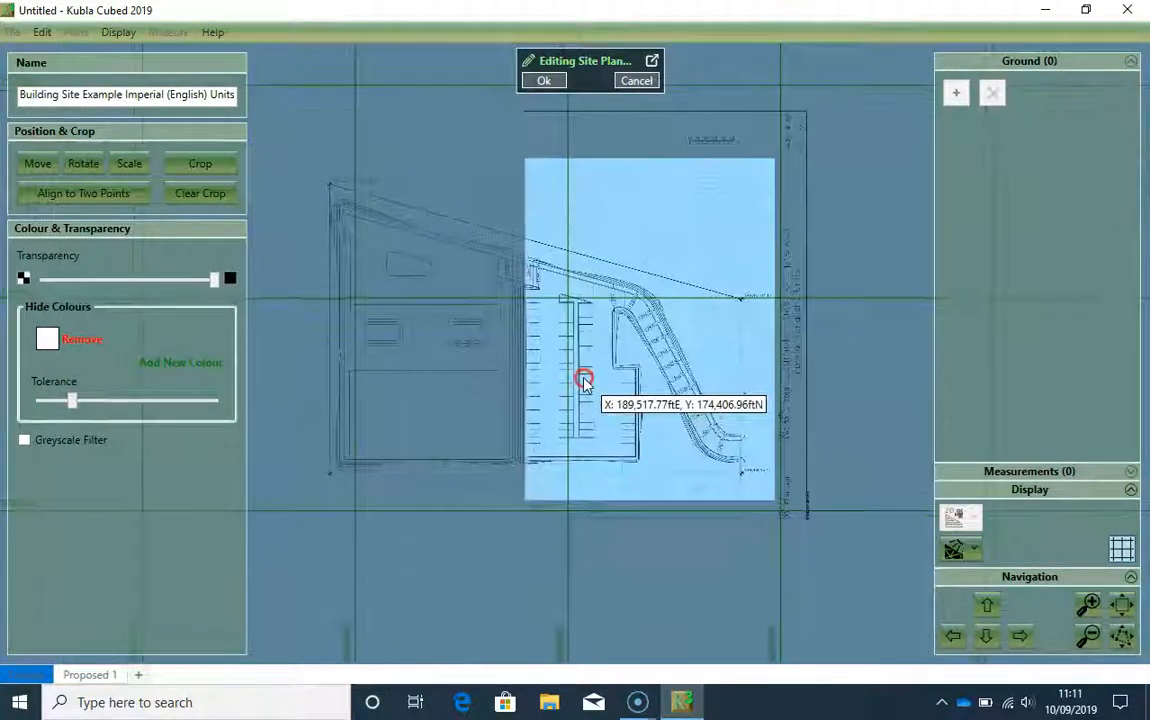
{"action": "left_click", "coordinate": [543, 80]}
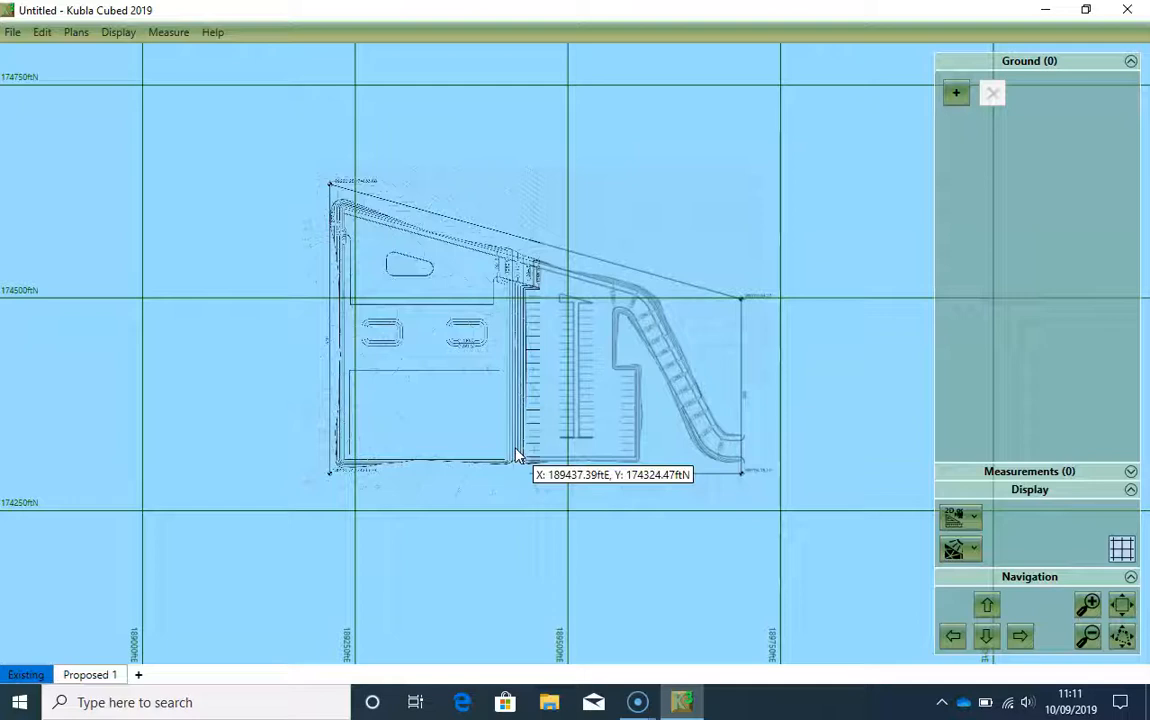
Step: Hide the first site plan, covering the western part of the site, and show it again
{"action": "left_click", "coordinate": [87, 34]}
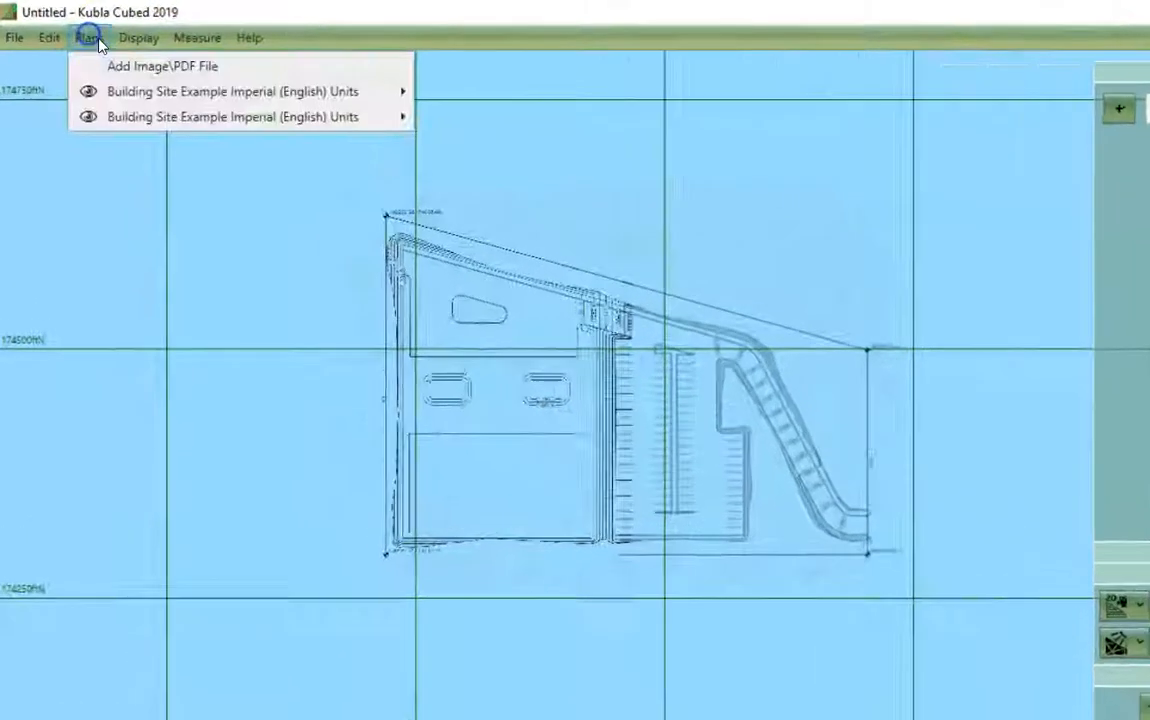
{"action": "mouse_move", "coordinate": [297, 74]}
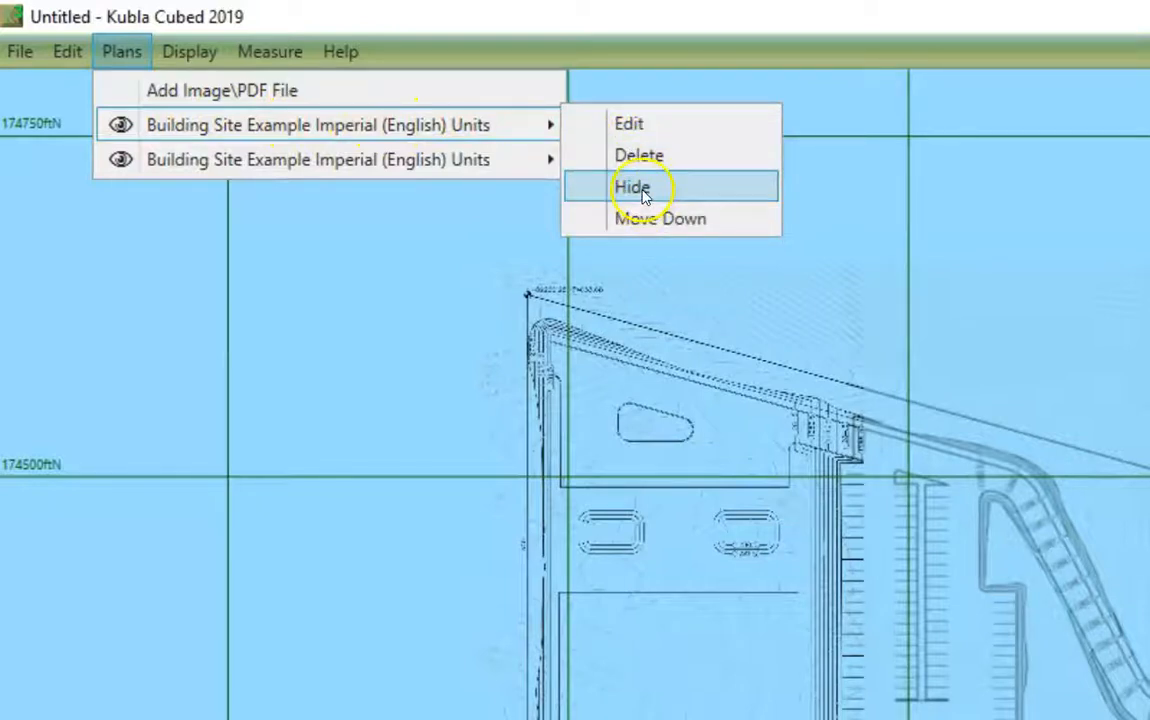
{"action": "mouse_move", "coordinate": [528, 167]}
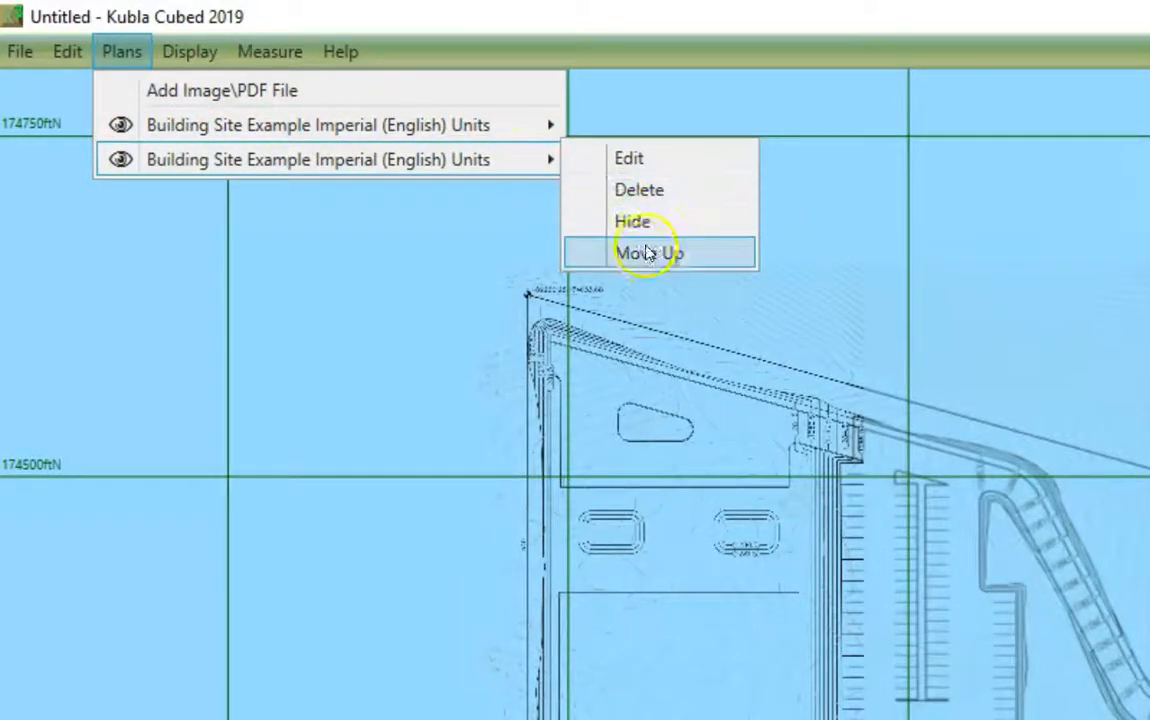
{"action": "mouse_move", "coordinate": [170, 122]}
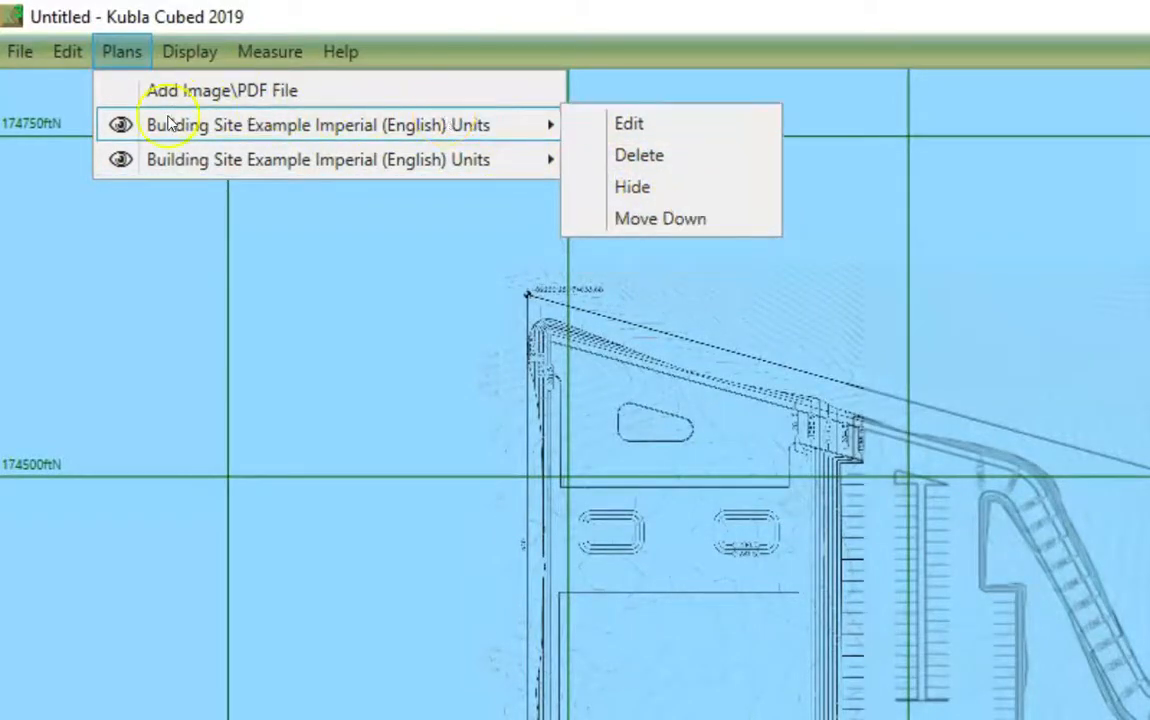
{"action": "left_click", "coordinate": [117, 130]}
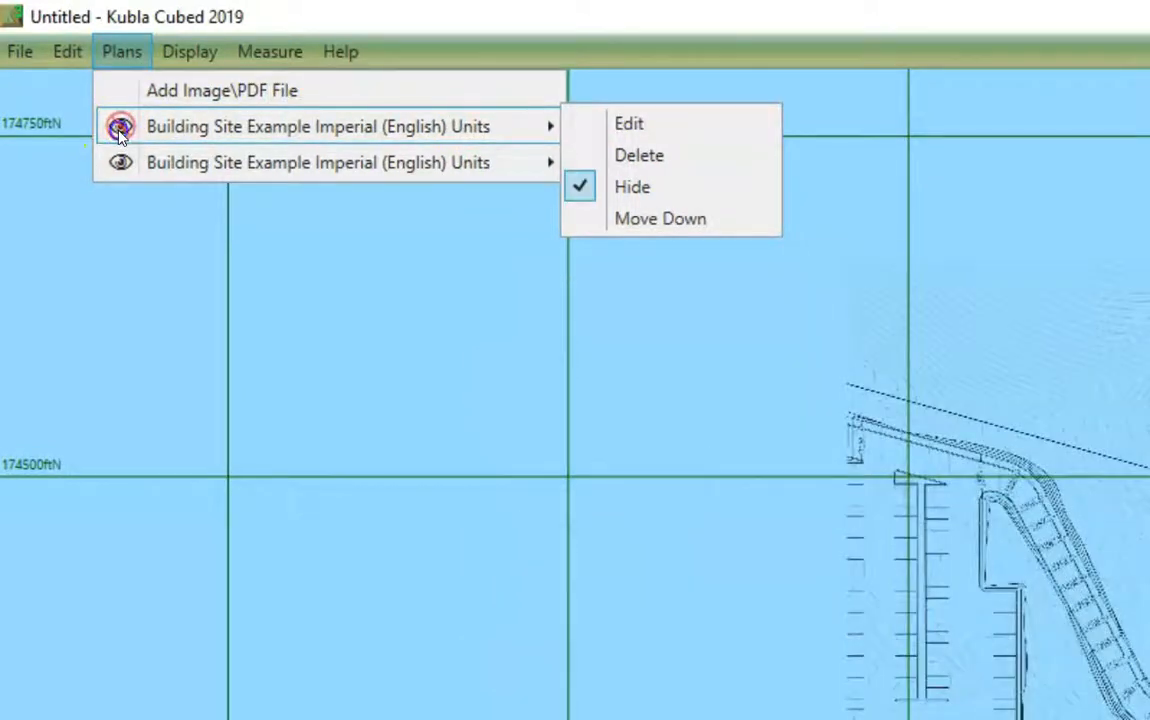
{"action": "left_click", "coordinate": [119, 130]}
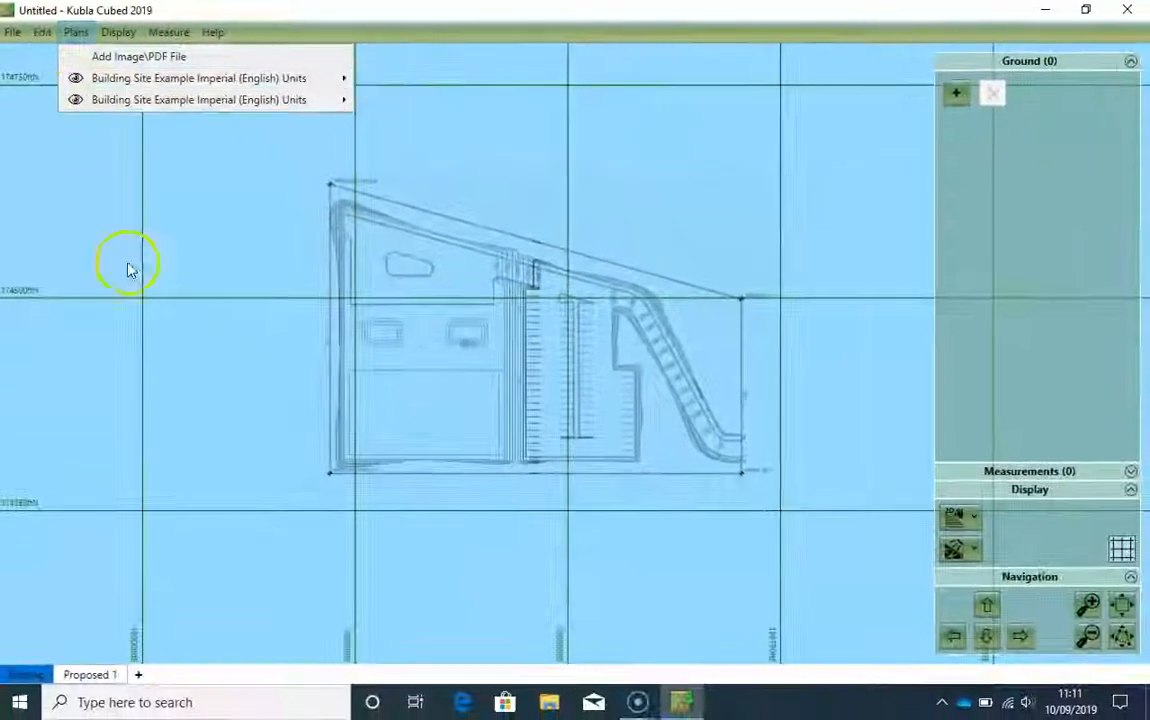
{"action": "left_click", "coordinate": [166, 288]}
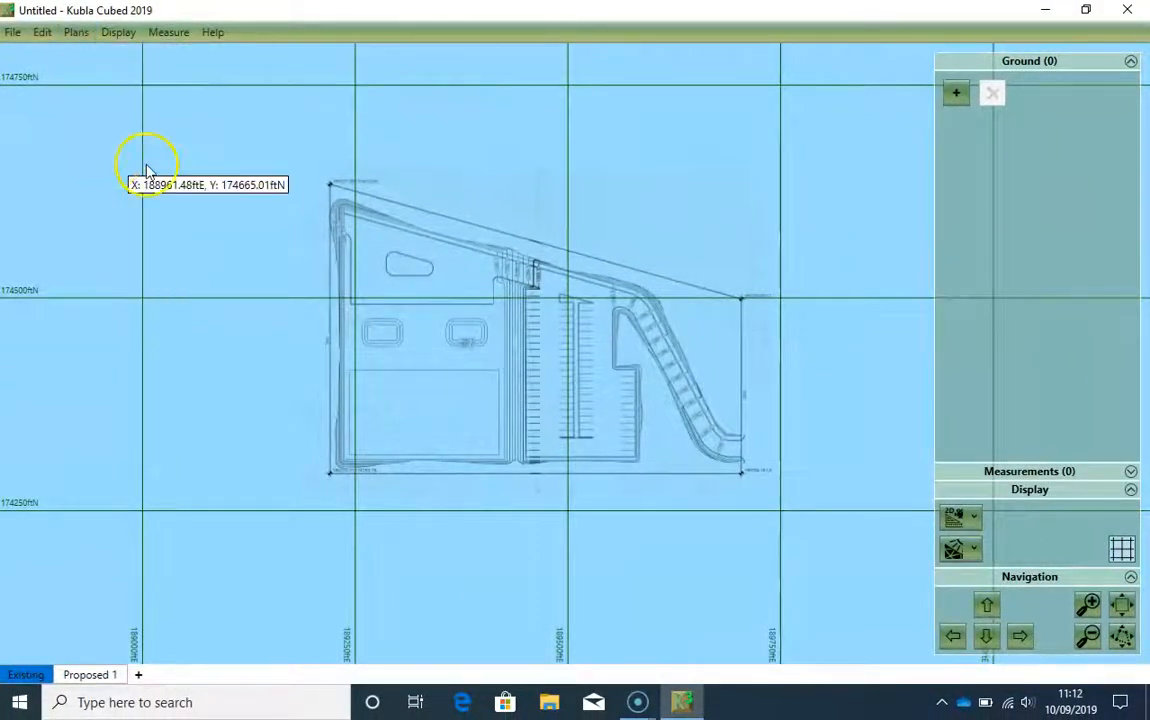